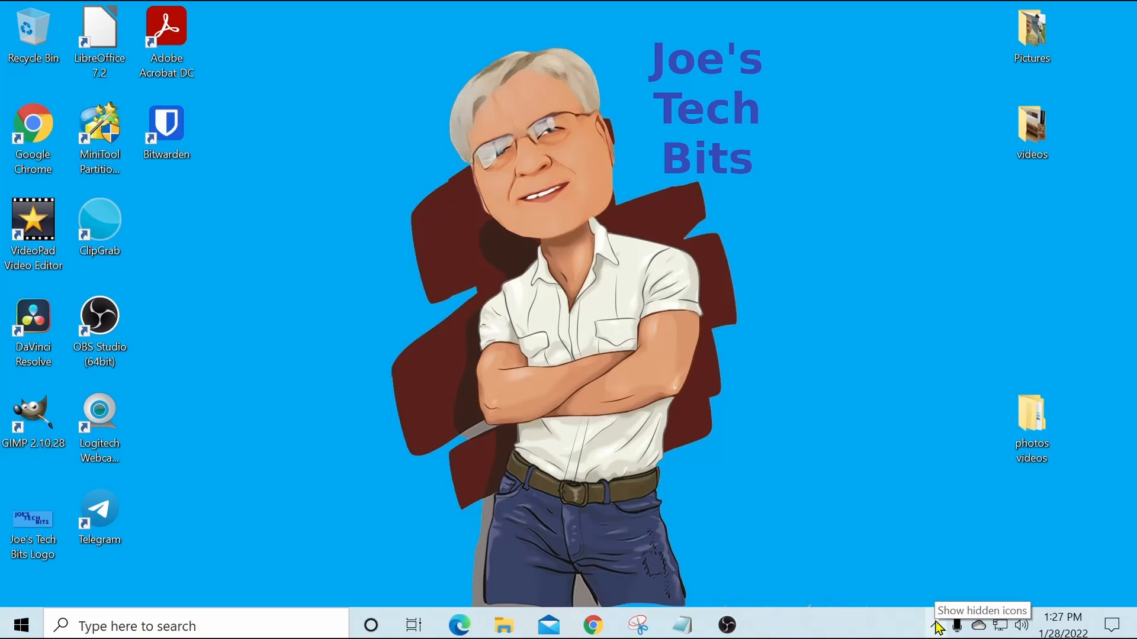
Step: Look at the hidden system tray icons and the eject options for the connected external drive, and dismiss them
click(937, 625)
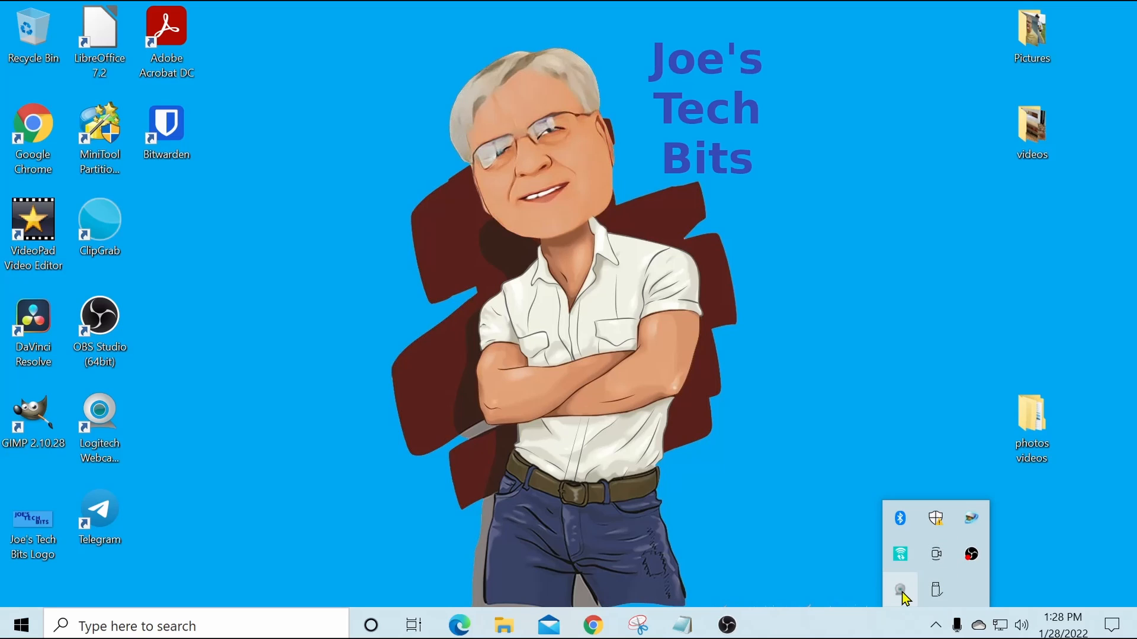
click(934, 592)
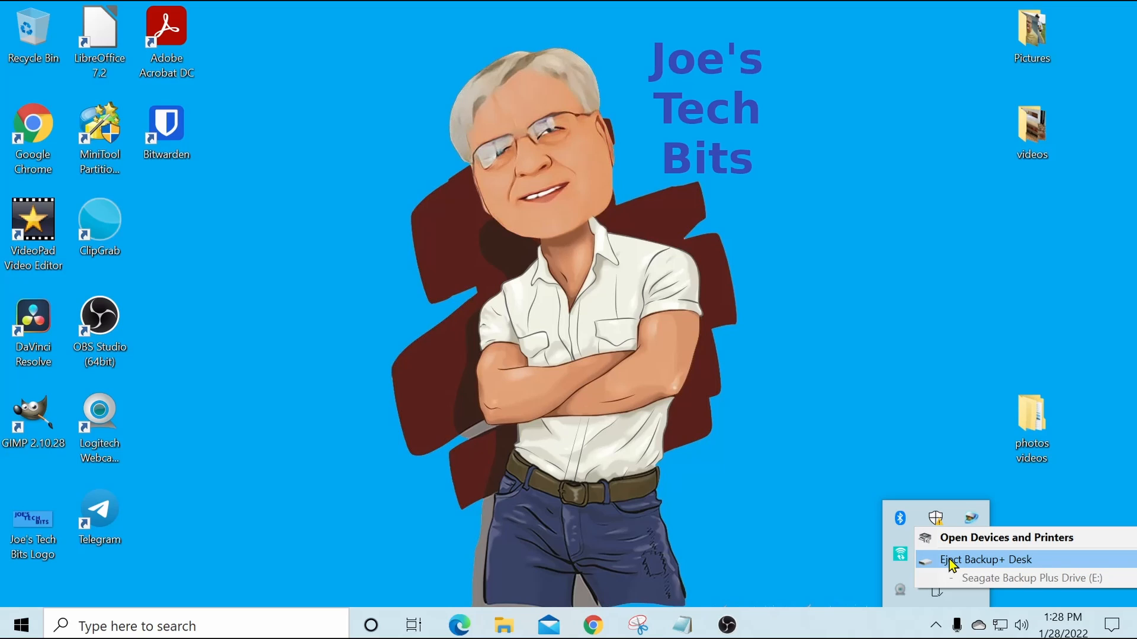
click(895, 435)
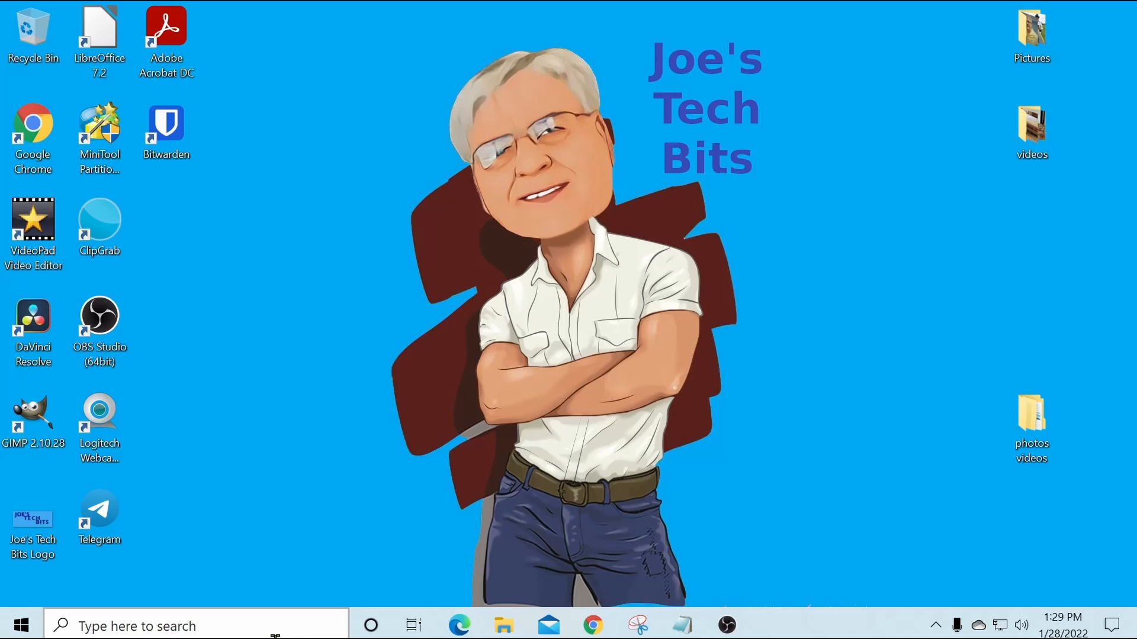
Step: Search Windows for "startup" and open the Startup Apps system settings
click(246, 624)
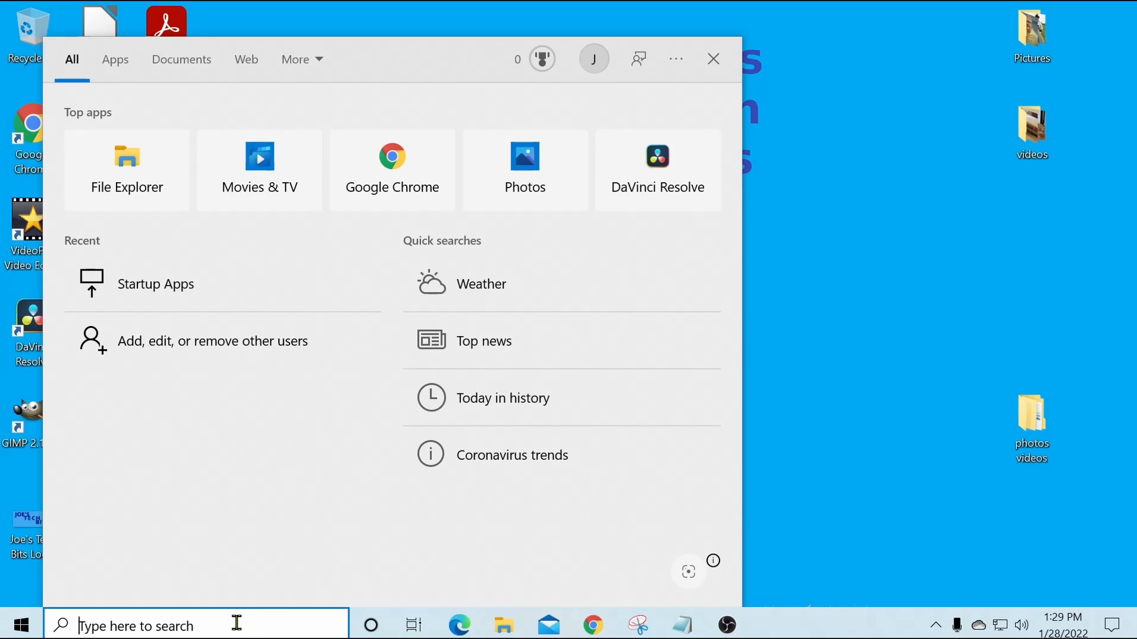
text(s)
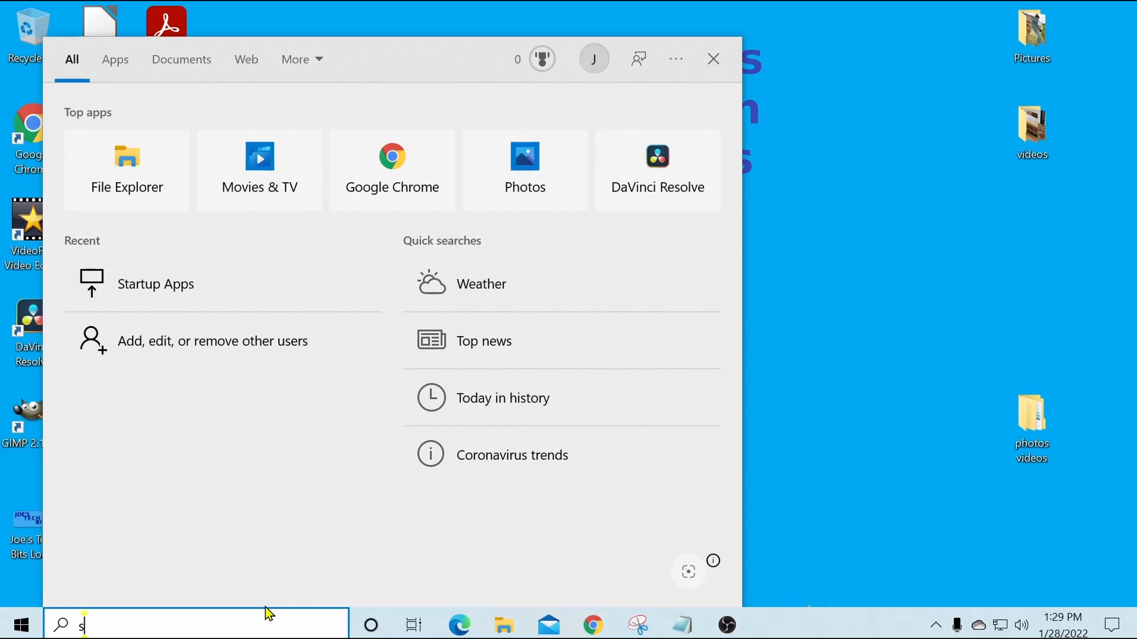
text(tartu)
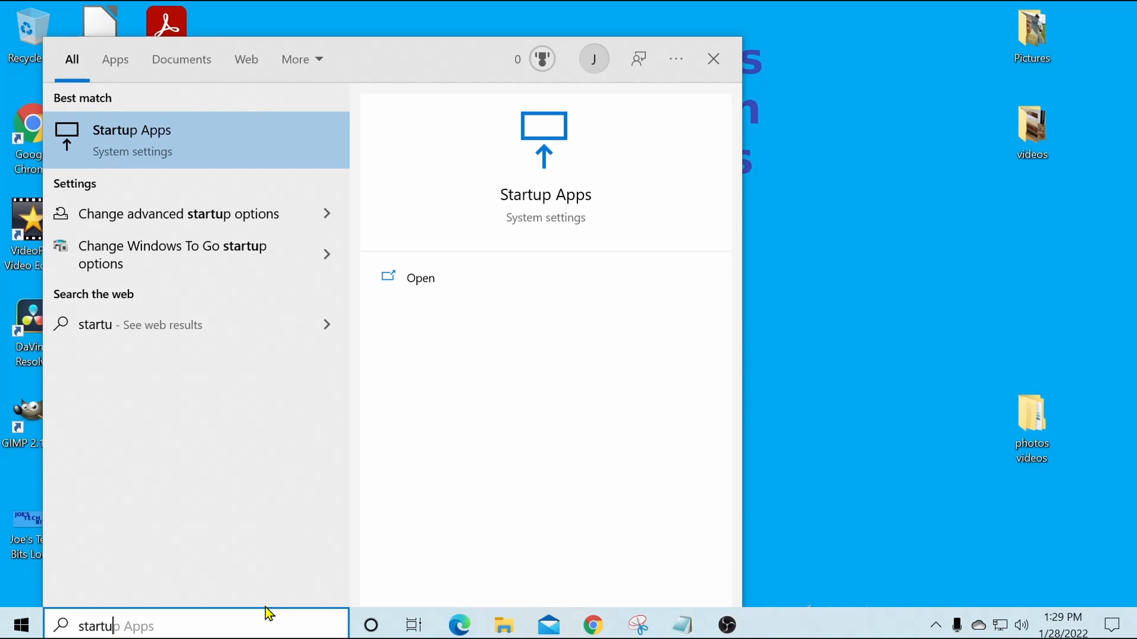
text(p)
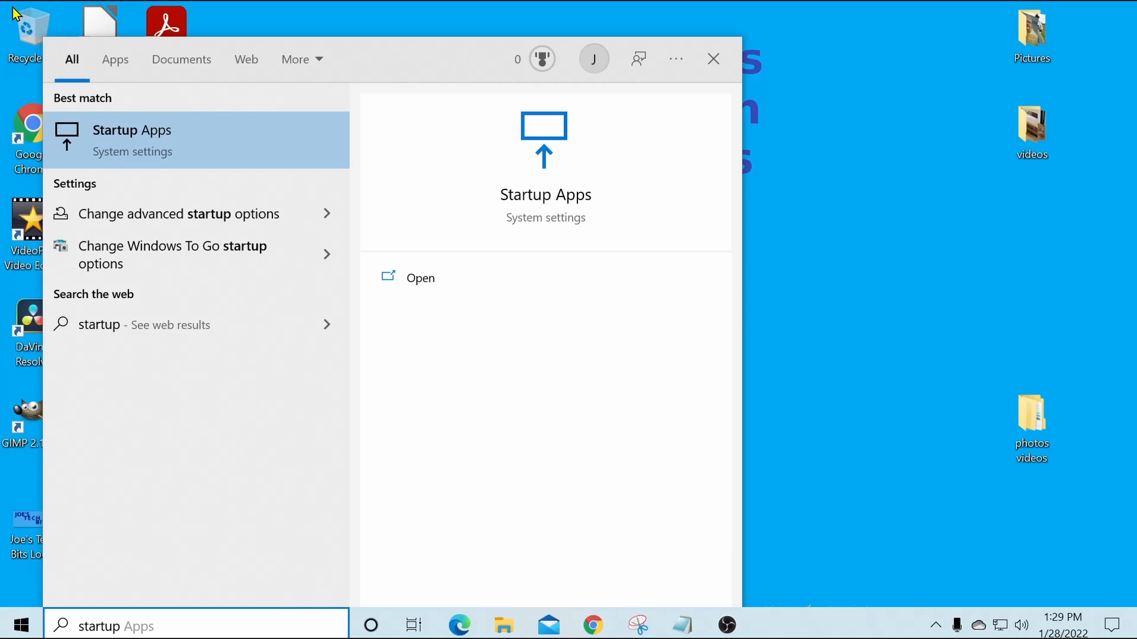
click(216, 139)
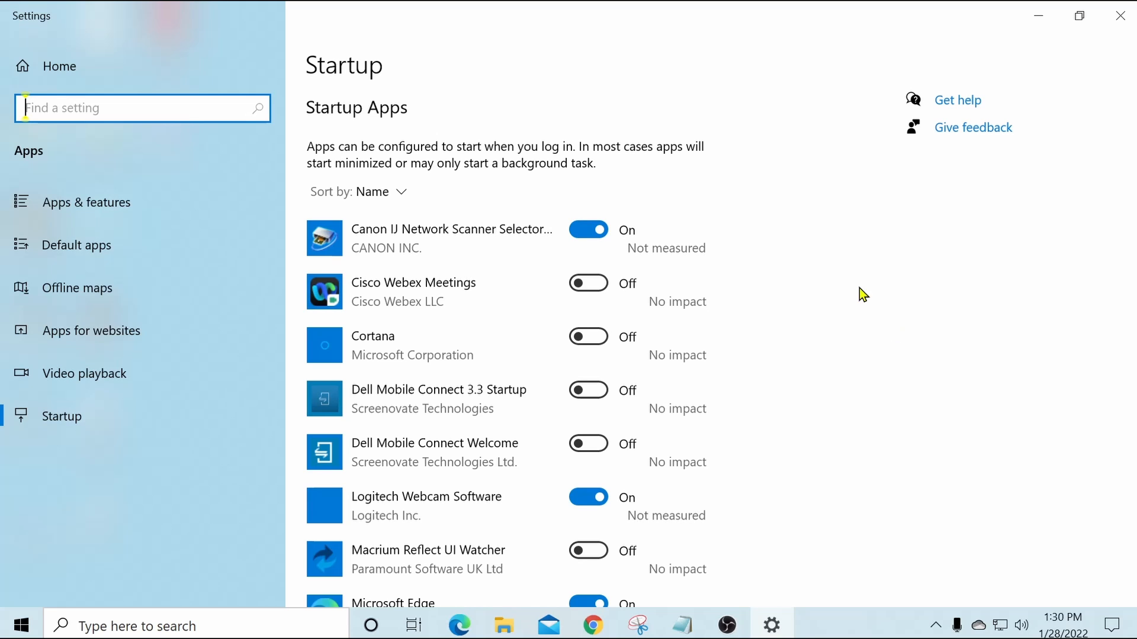
Step: Turn Cortana's launch at login on and back off in the startup apps list
scroll(836, 254, down, 3)
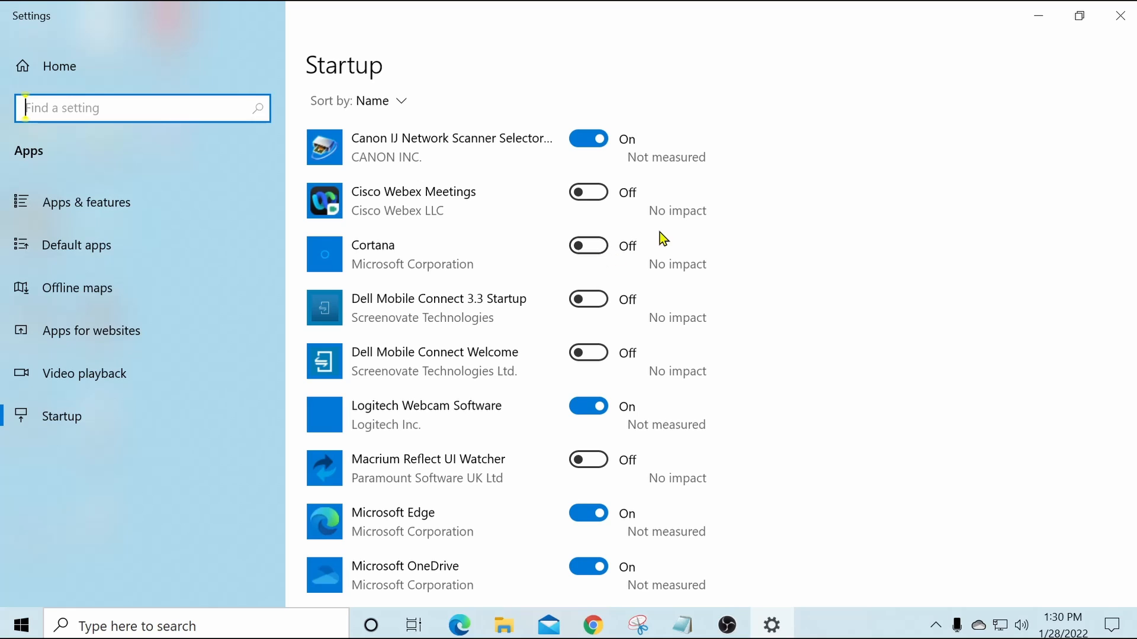
click(596, 248)
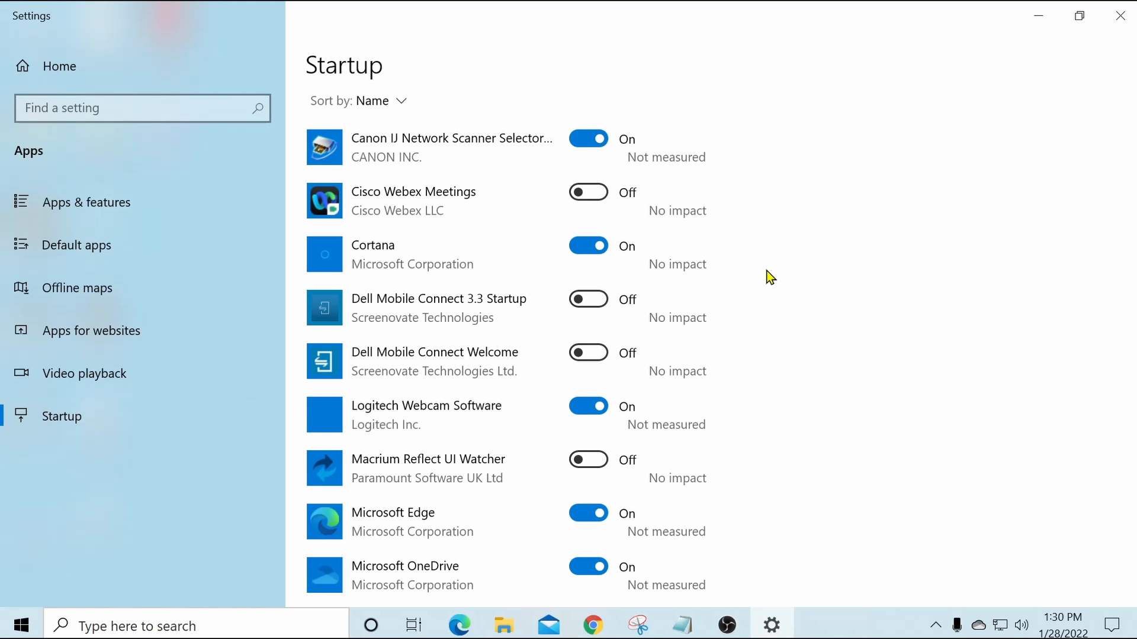
click(578, 249)
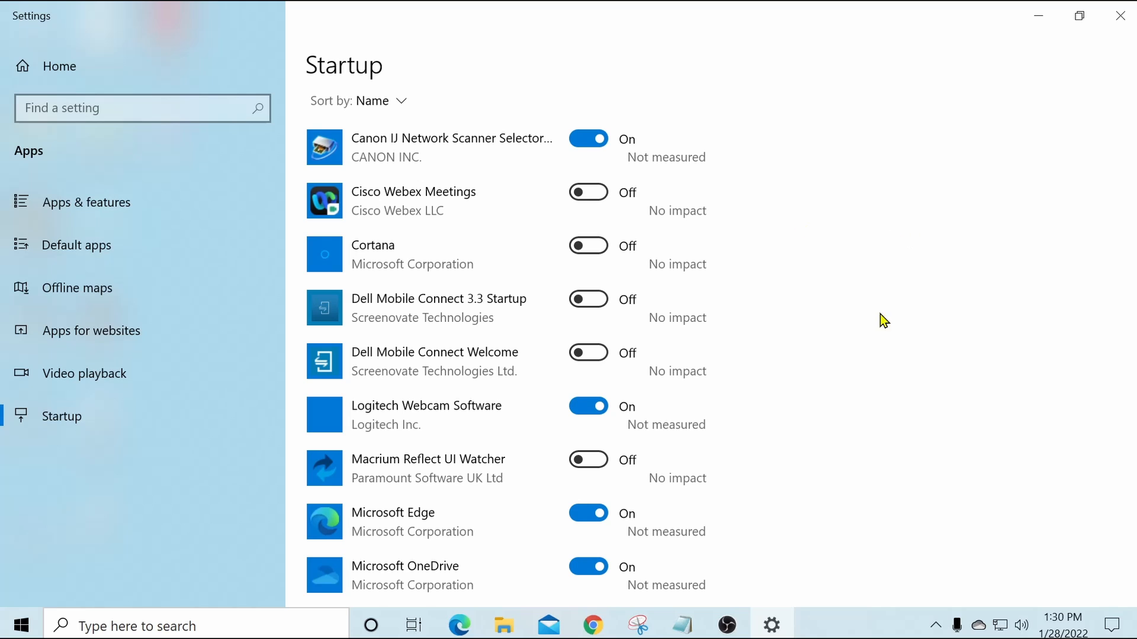
Step: Turn off Microsoft Edge in the startup apps list so it does not launch at login
scroll(854, 311, down, 2)
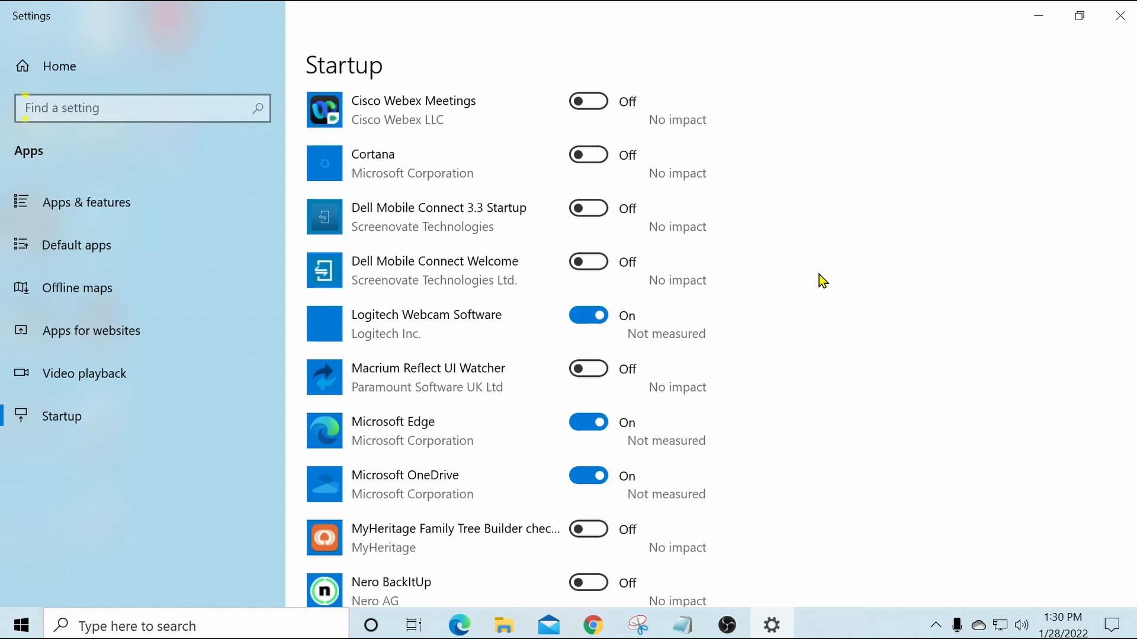
scroll(819, 274, down, 3)
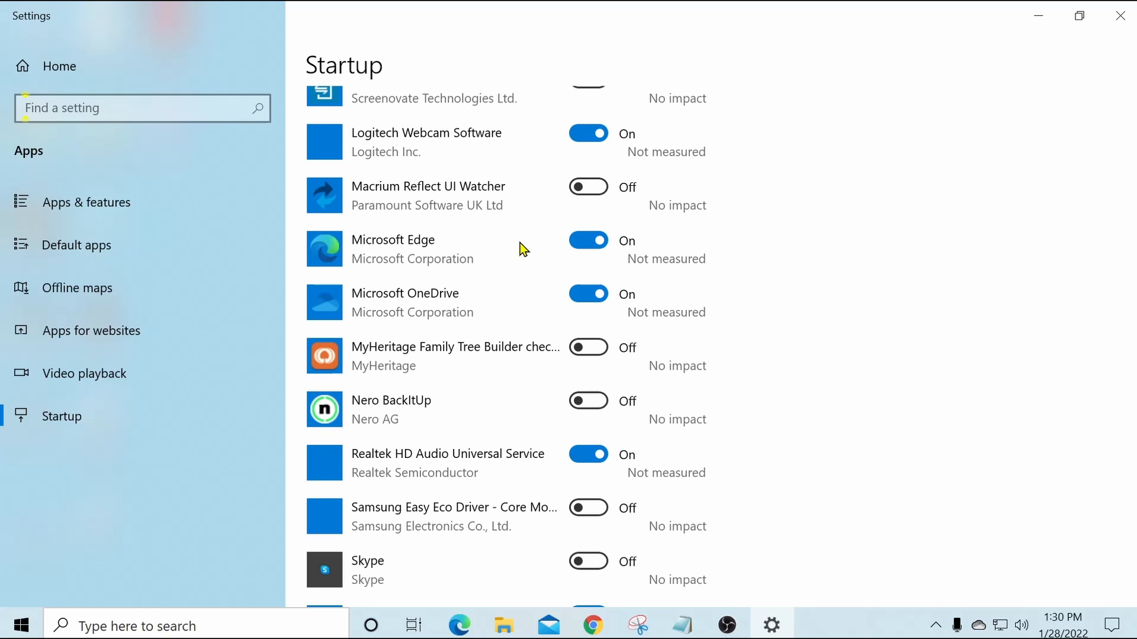
click(585, 242)
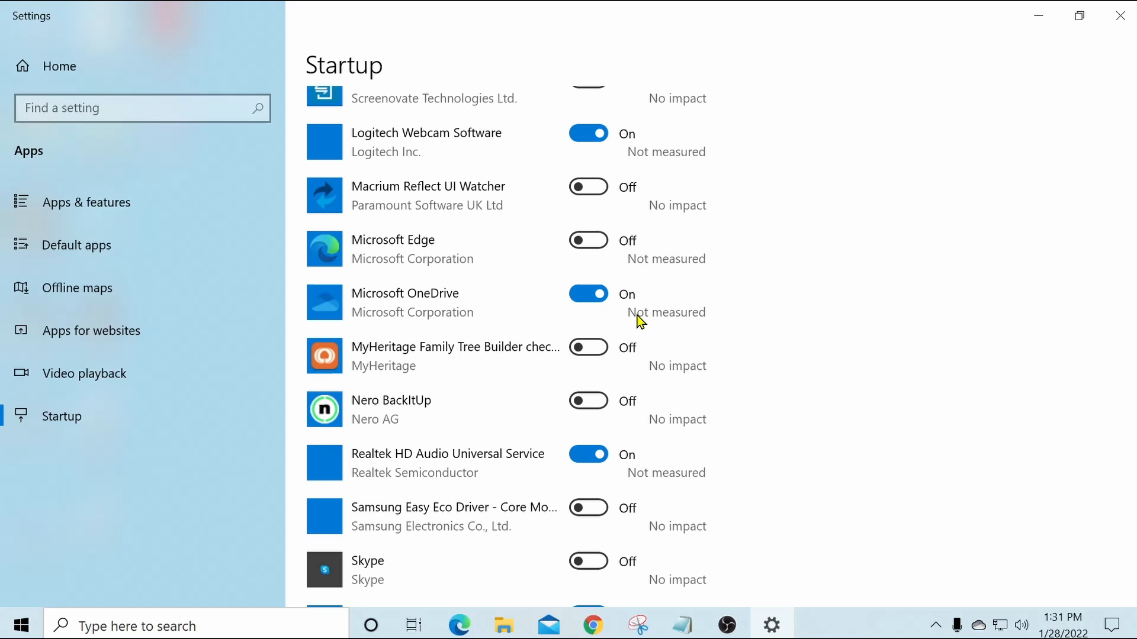
Step: Look through the remaining startup apps, and turn Macrium Reflect UI Watcher on and back off
scroll(795, 319, down, 3)
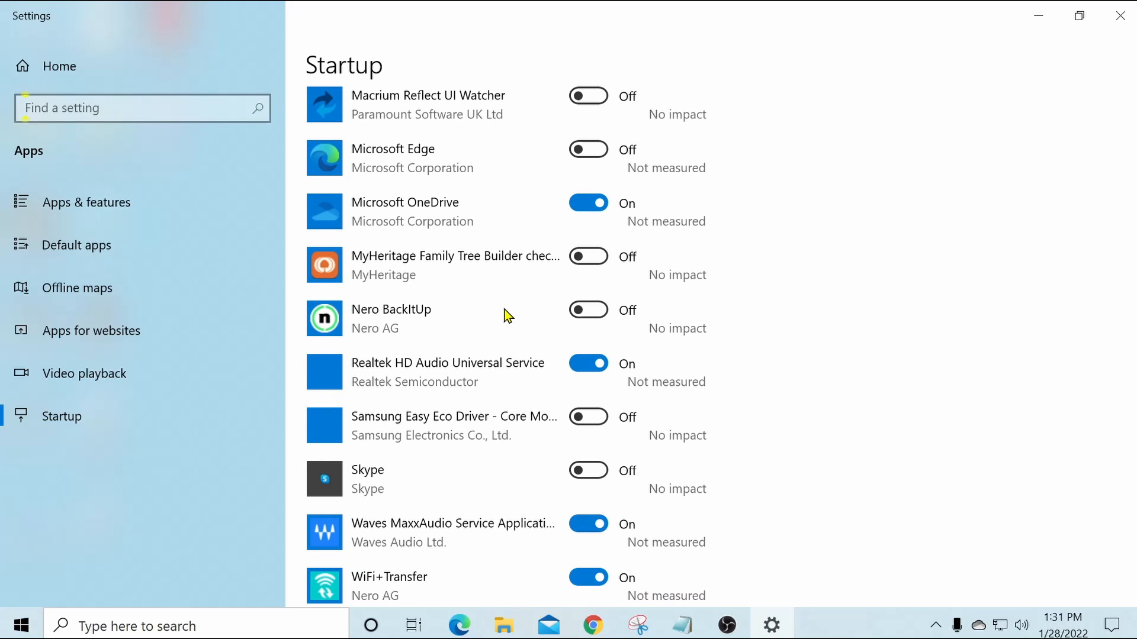
scroll(825, 271, down, 3)
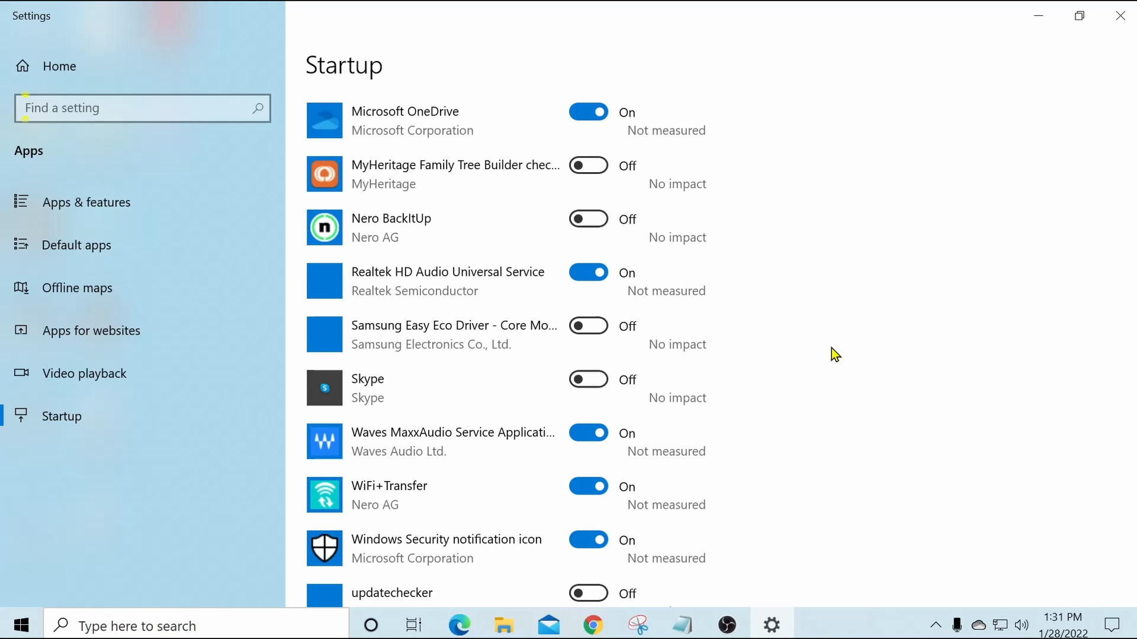
scroll(830, 348, down, 1)
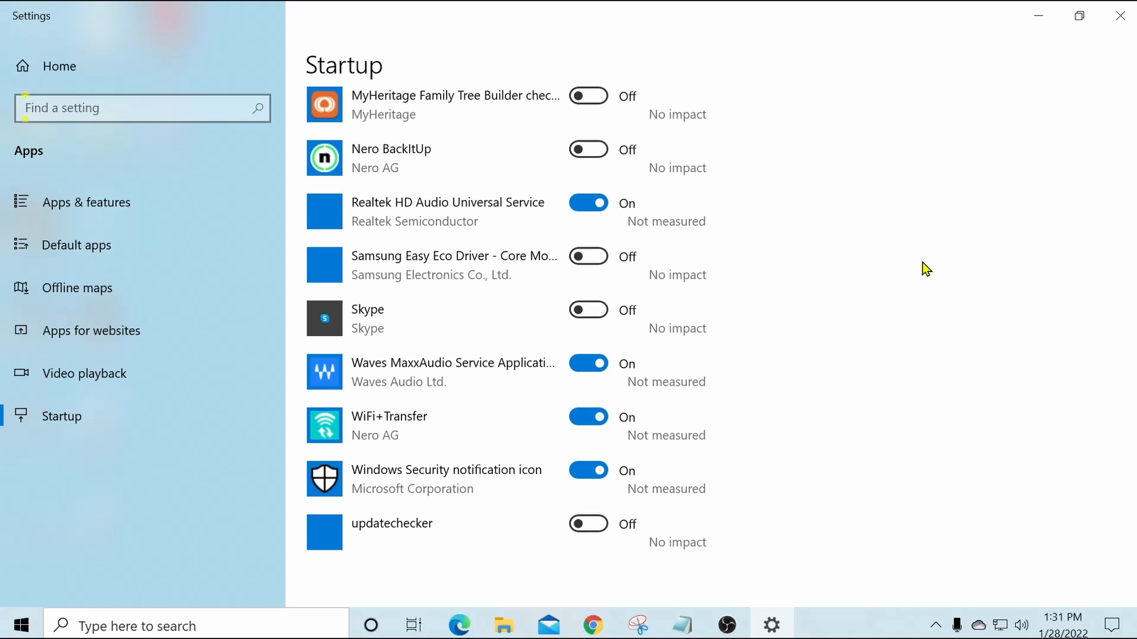
scroll(927, 269, up, 8)
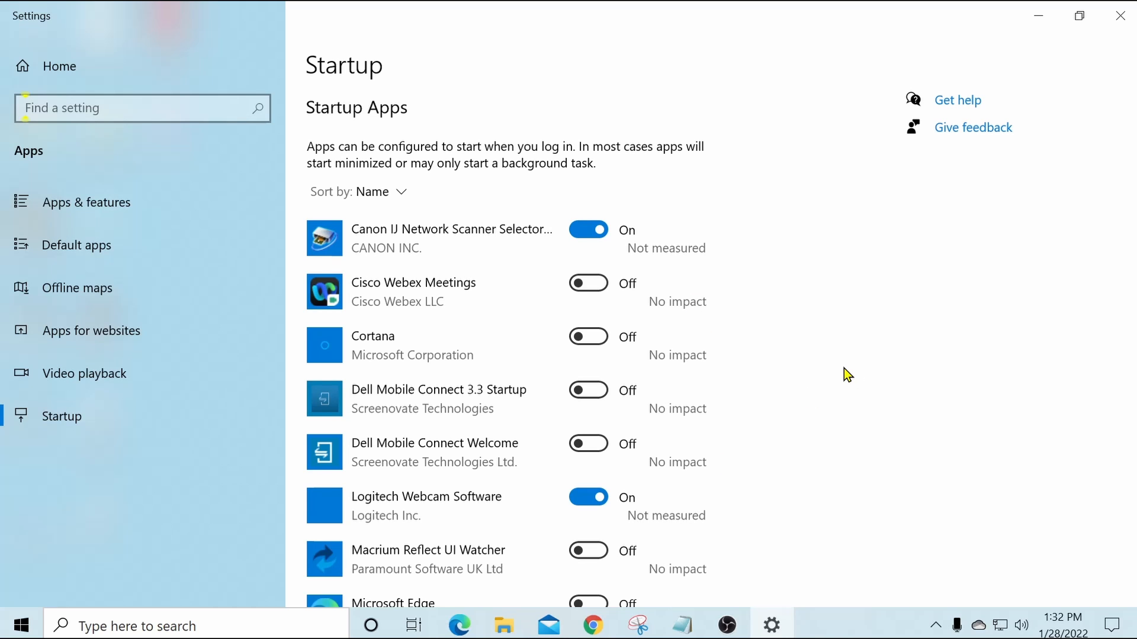
scroll(841, 373, down, 5)
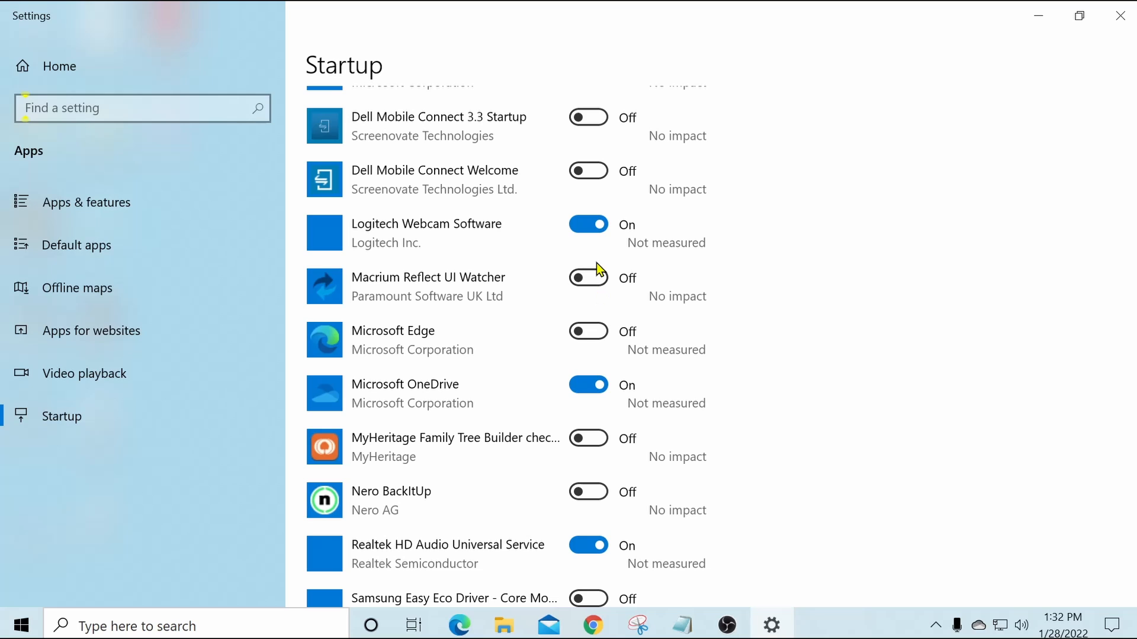
click(605, 279)
click(605, 279)
Step: Review the rest of the startup apps through to the end of the list and close the Settings window
scroll(814, 245, down, 5)
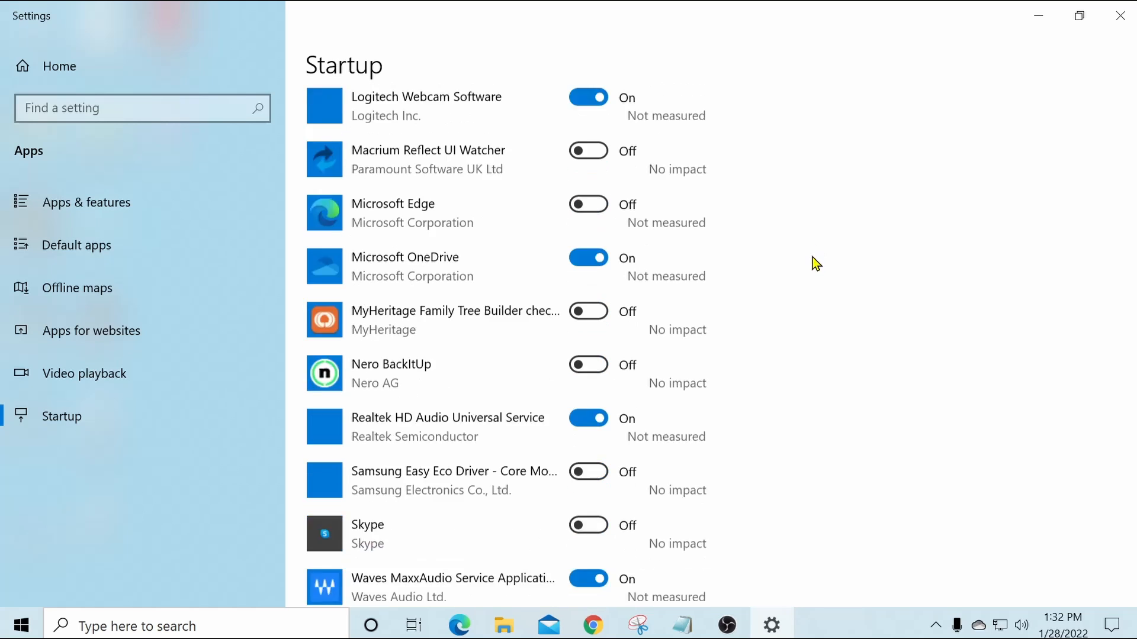
scroll(797, 323, down, 1)
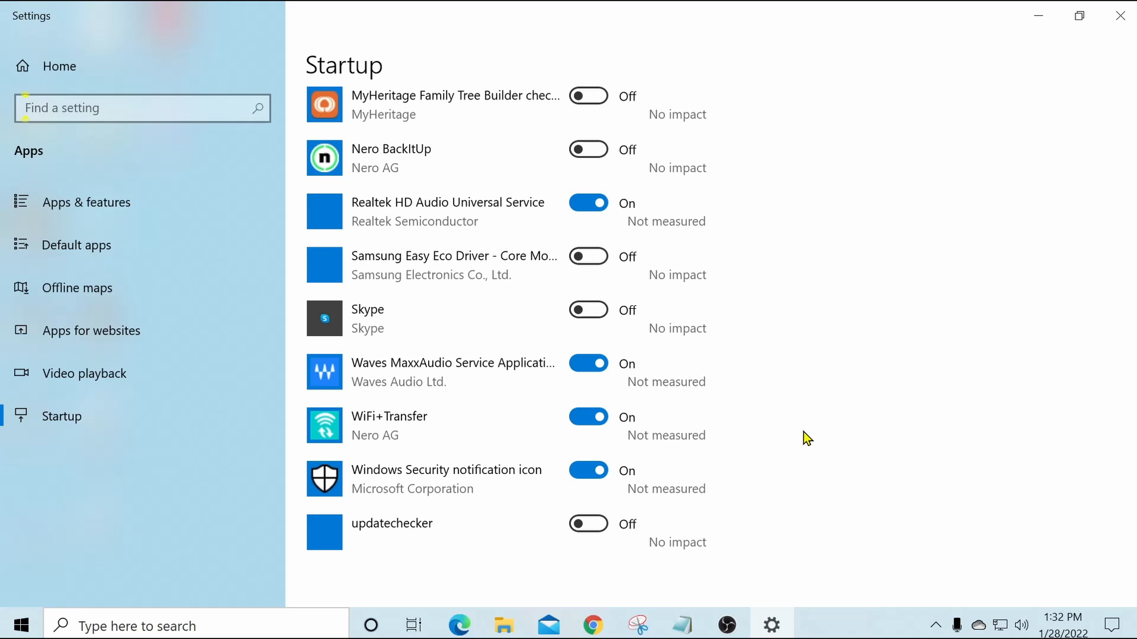
scroll(804, 432, up, 10)
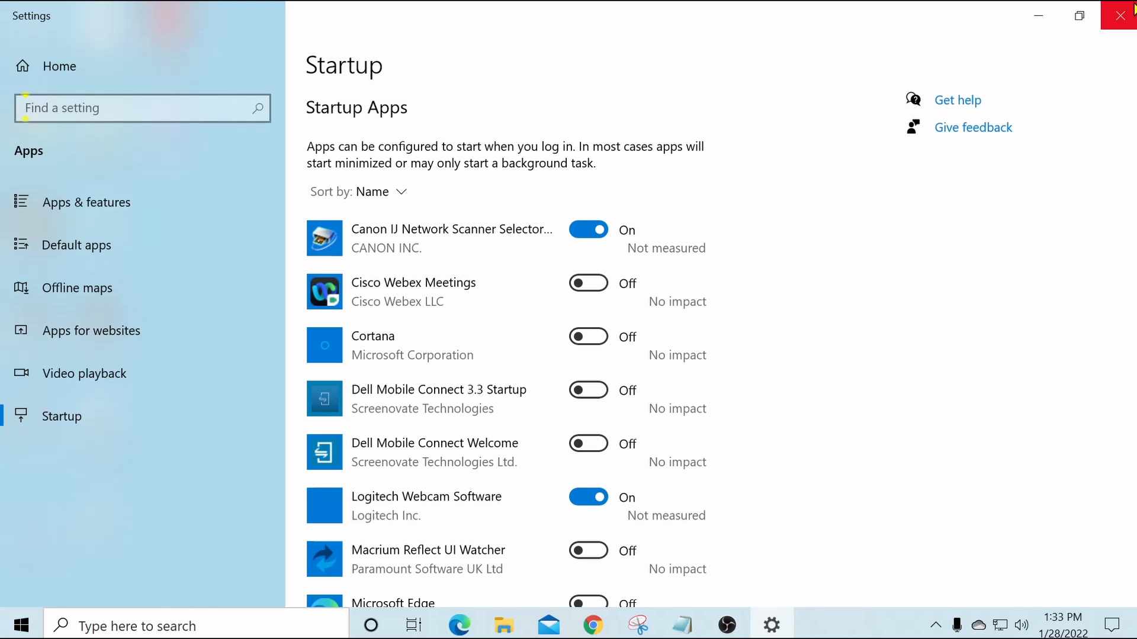
click(1126, 13)
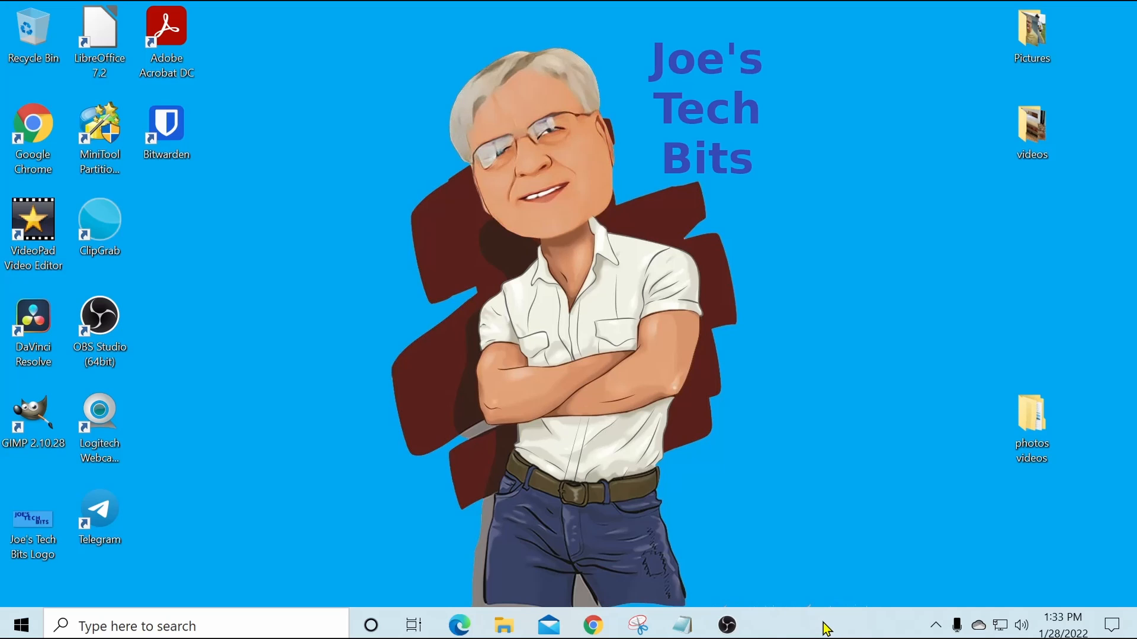
Step: Open Task Manager, and switch it to the compact view and back to the full details view
right_click(825, 628)
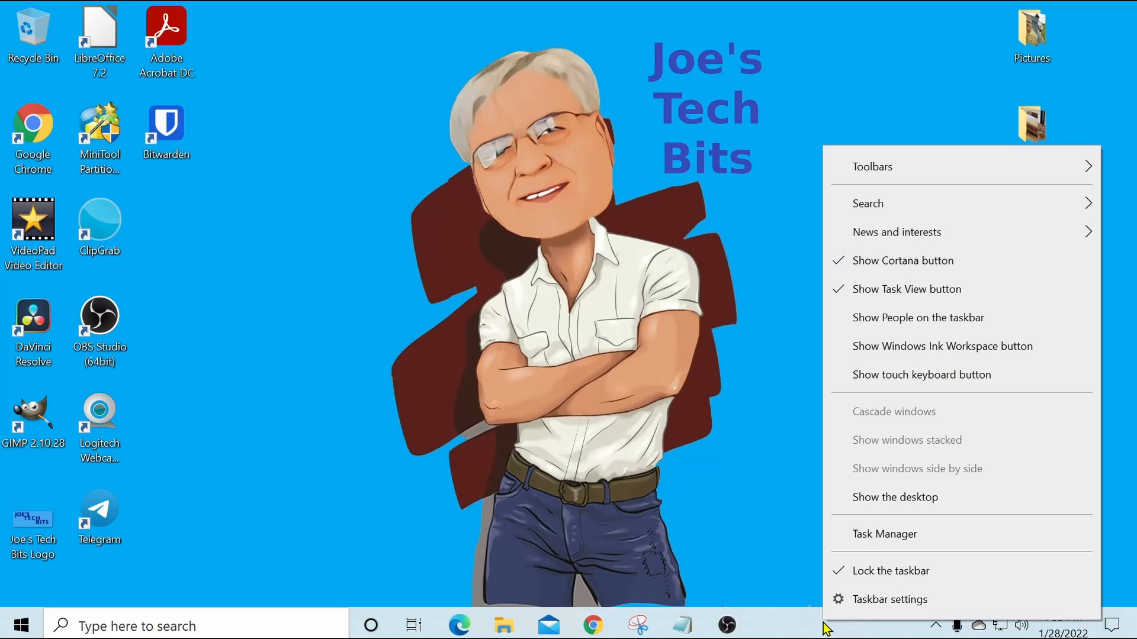
click(906, 540)
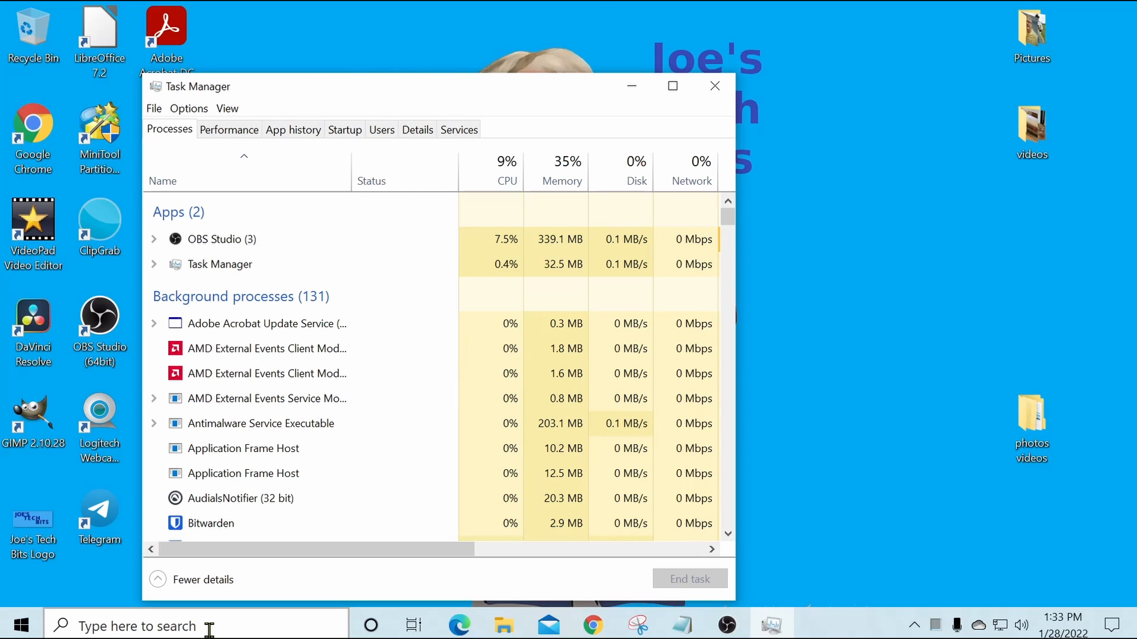
click(202, 583)
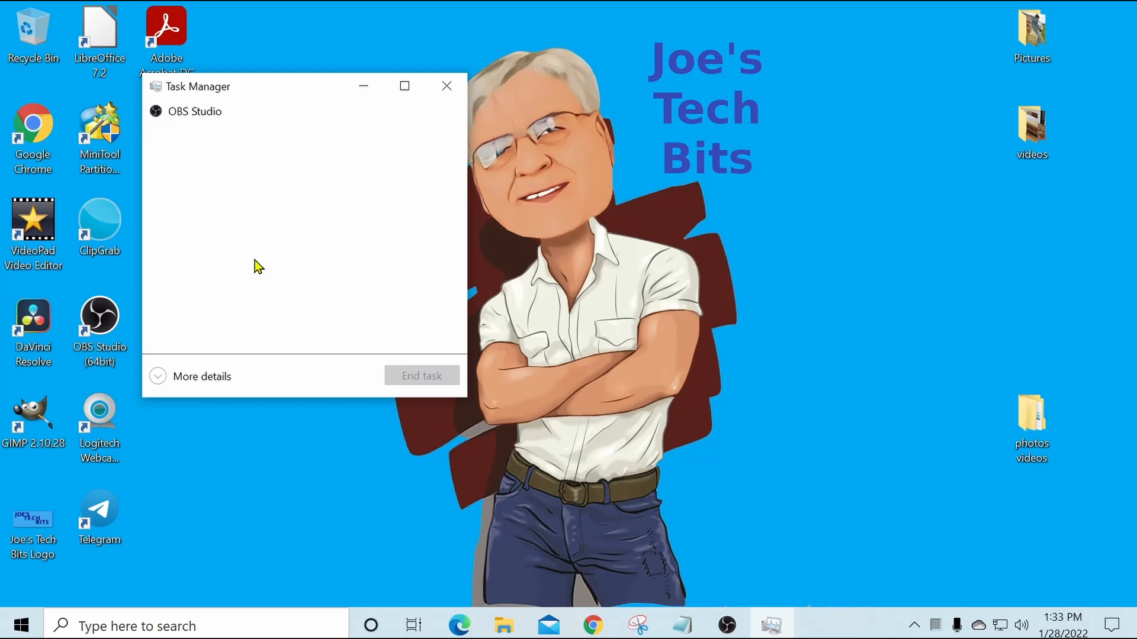
click(189, 379)
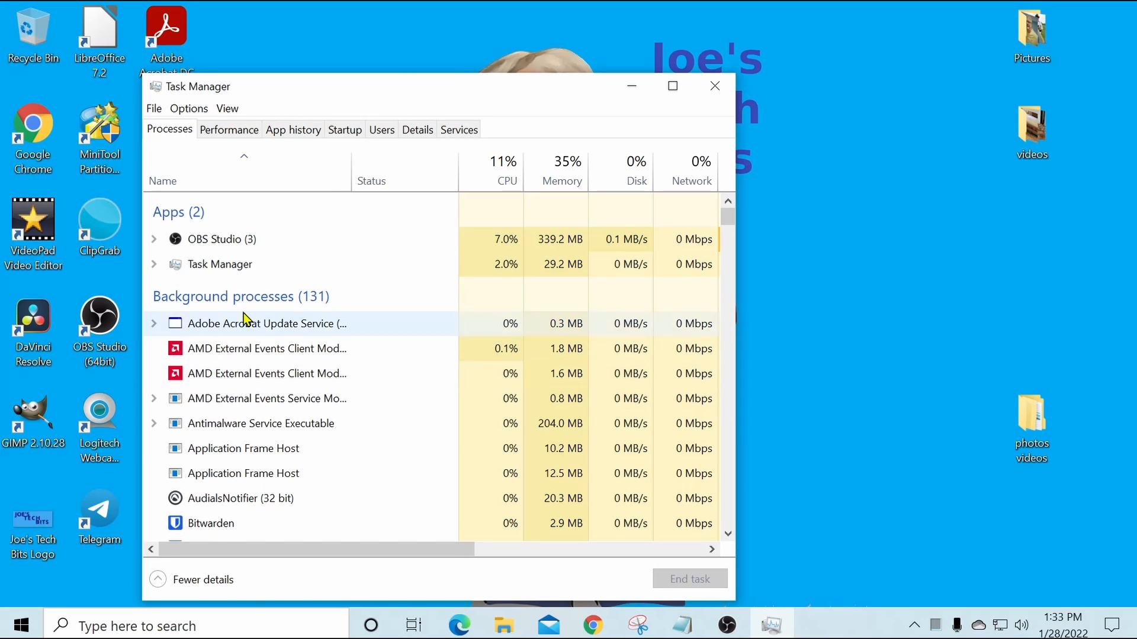
Step: Show Task Manager's startup programs in a maximized window and review the list down to its last entries
click(344, 133)
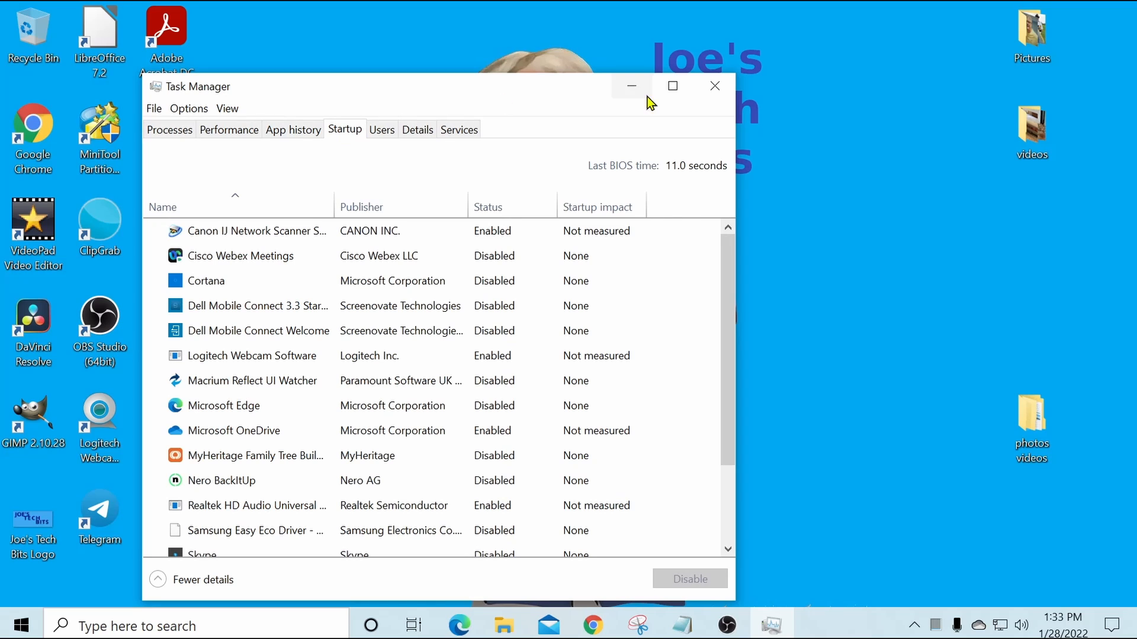
click(673, 87)
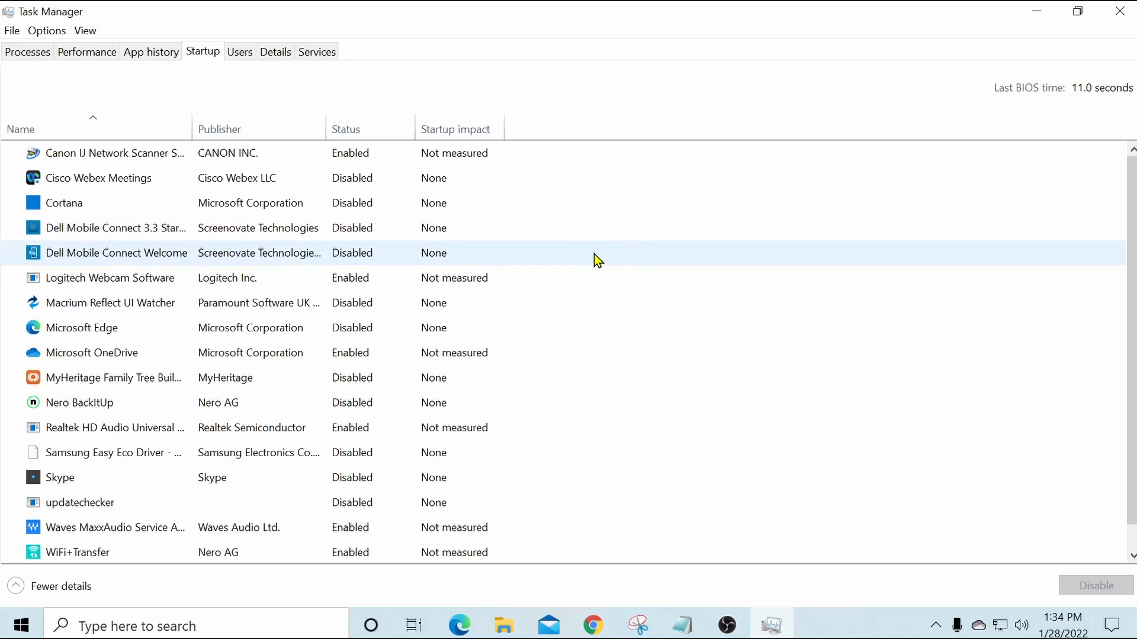
scroll(595, 256, down, 1)
mouse_move(470, 553)
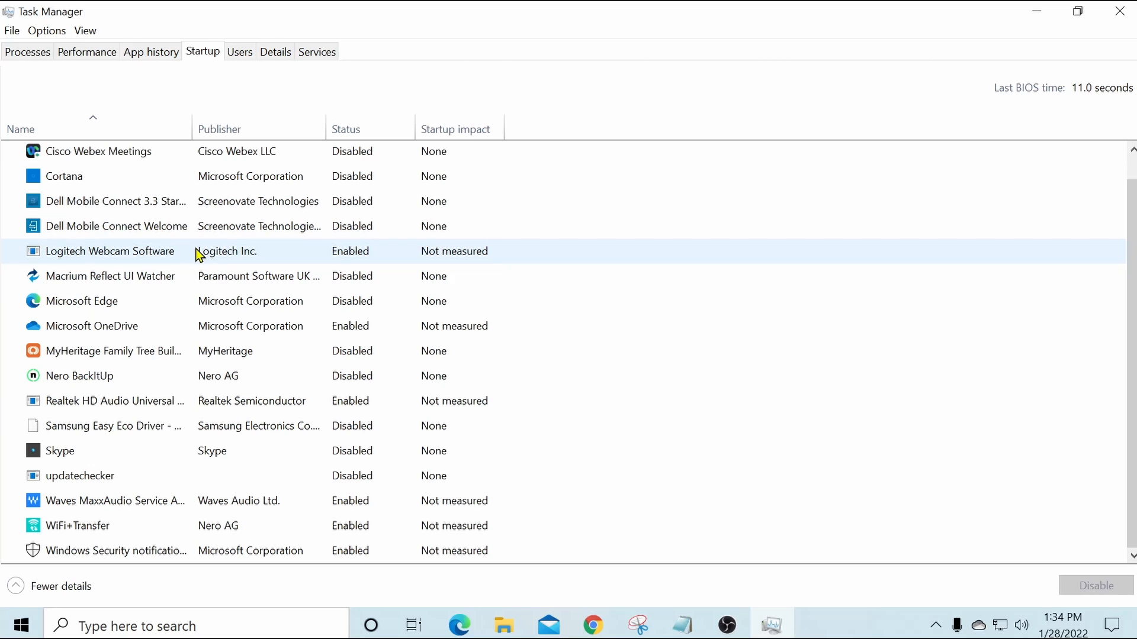
Step: Enable Macrium Reflect UI Watcher as a startup program in Task Manager and disable it again
click(222, 282)
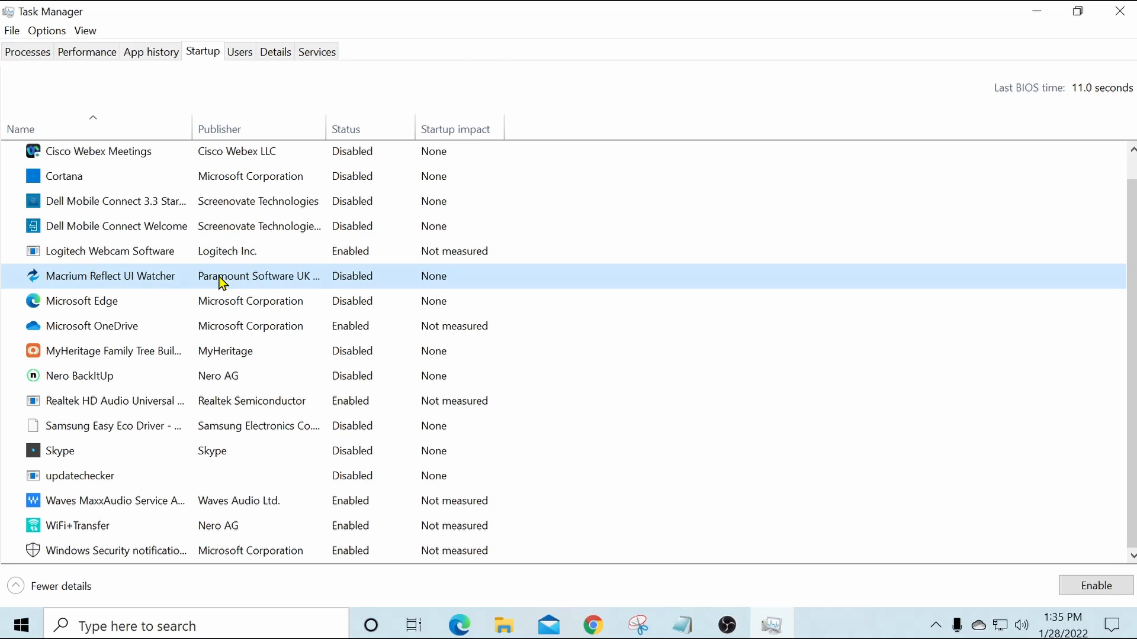
right_click(221, 283)
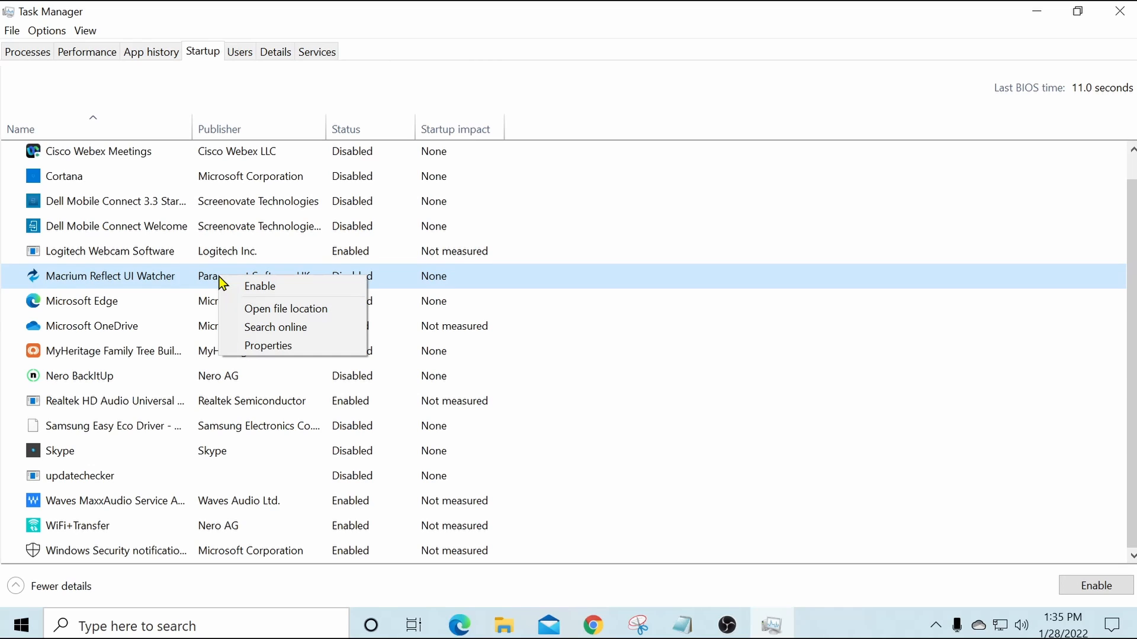
click(276, 286)
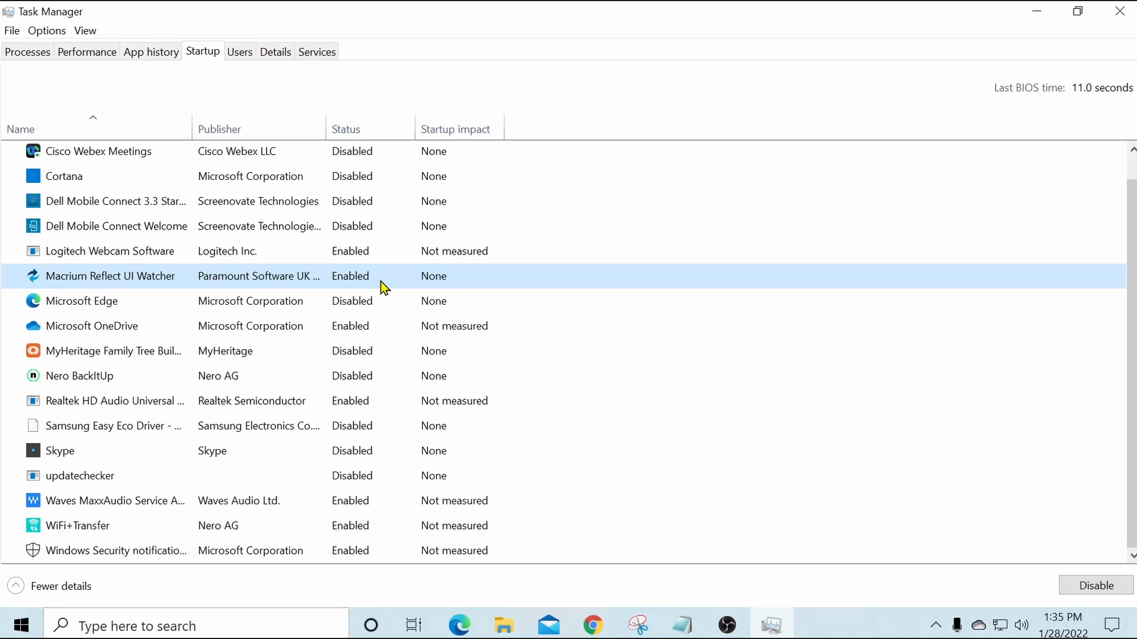
right_click(246, 280)
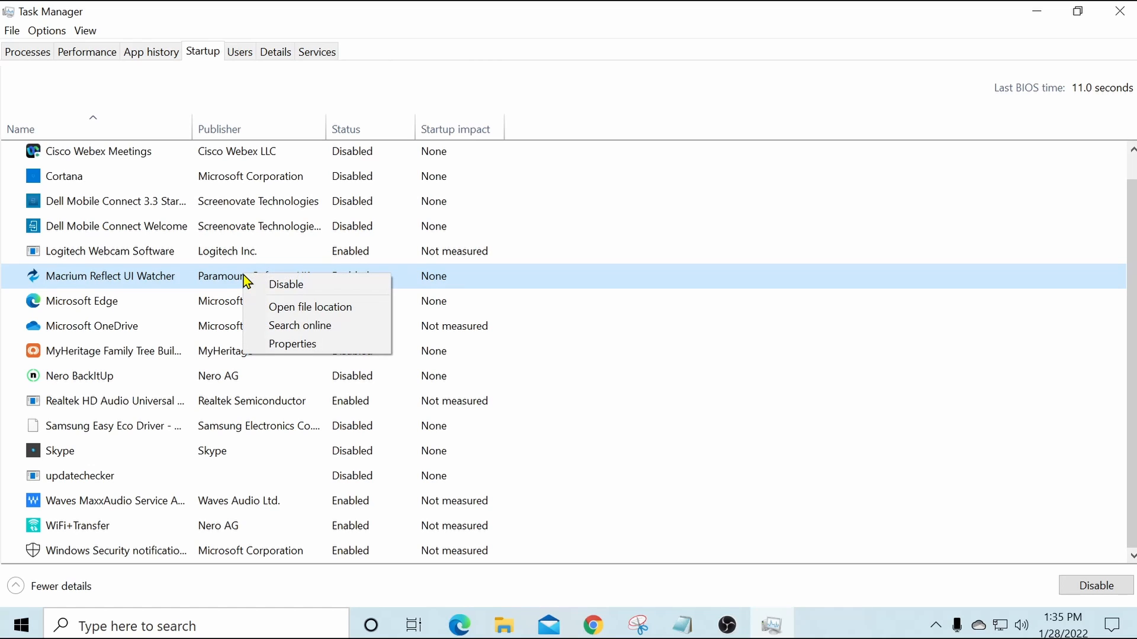
click(305, 286)
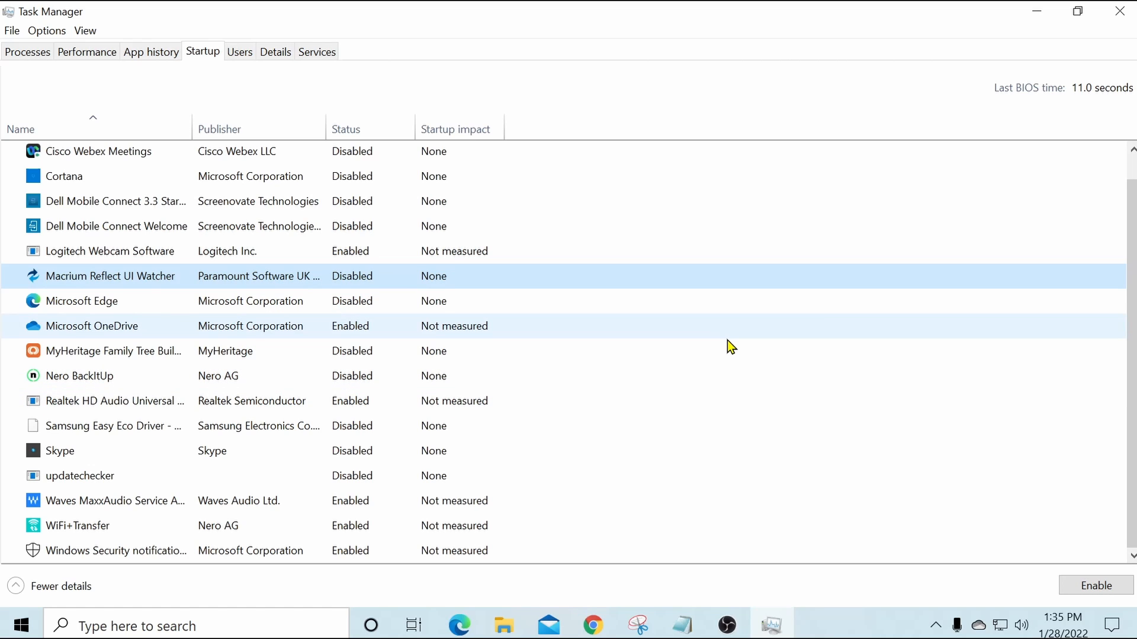
Step: Close Task Manager and open Registry Editor at HKEY_LOCAL_MACHINE\SOFTWARE\Microsoft\Windows\CurrentVersion\Run
click(1123, 10)
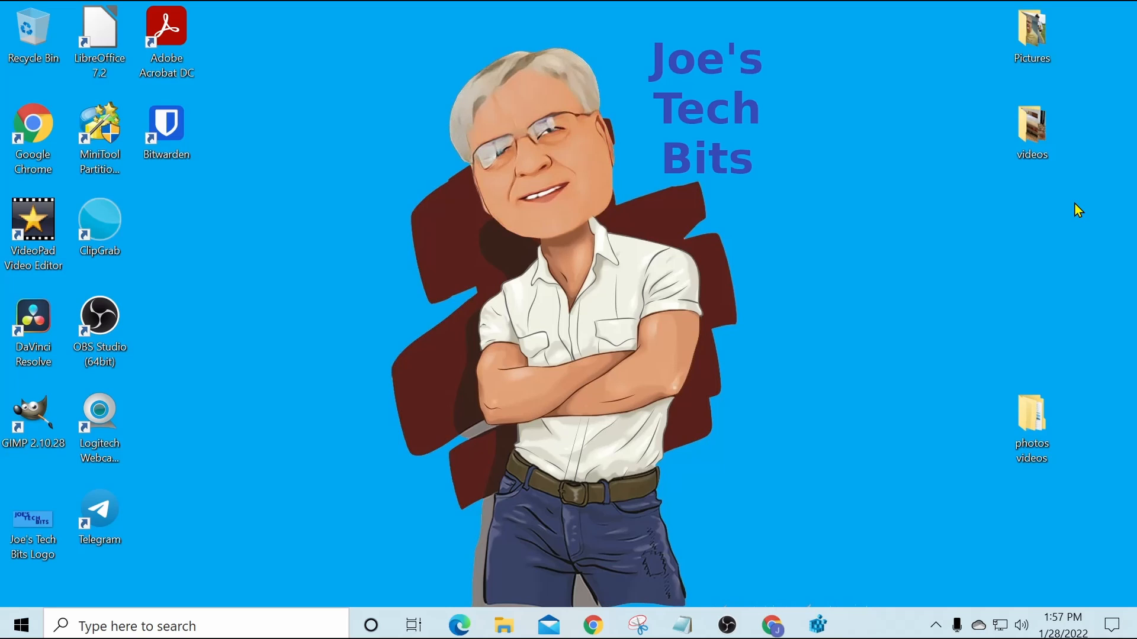
key(super+r)
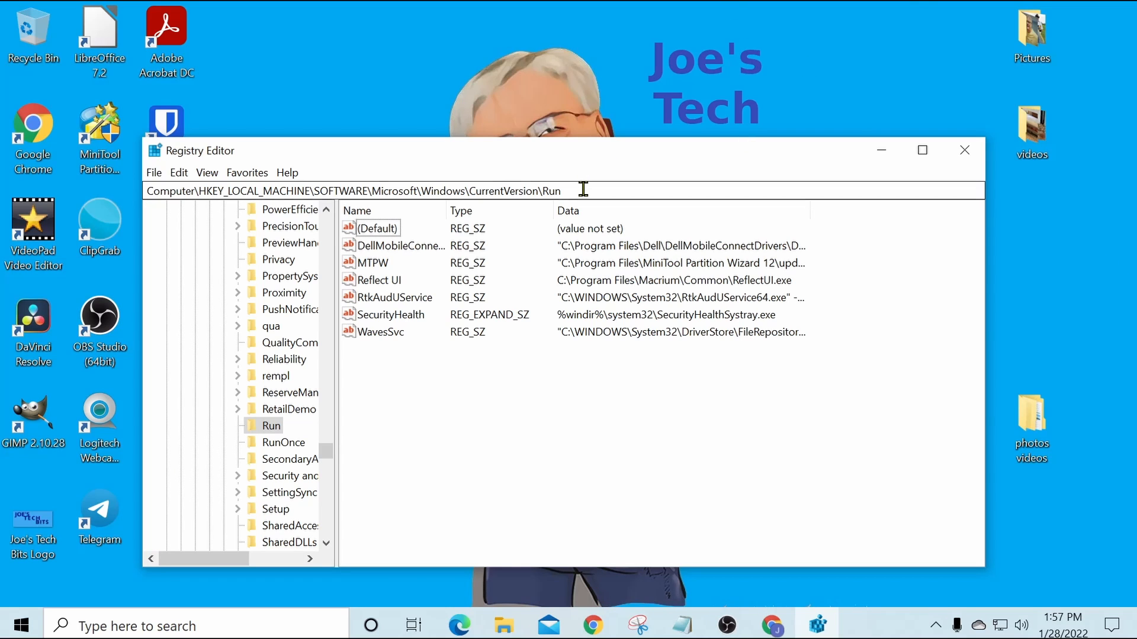
Step: Clear the key path in Registry Editor's address field, undo the deletion, and close Registry Editor
drag(563, 190, 217, 180)
key(Delete)
key(ctrl+z)
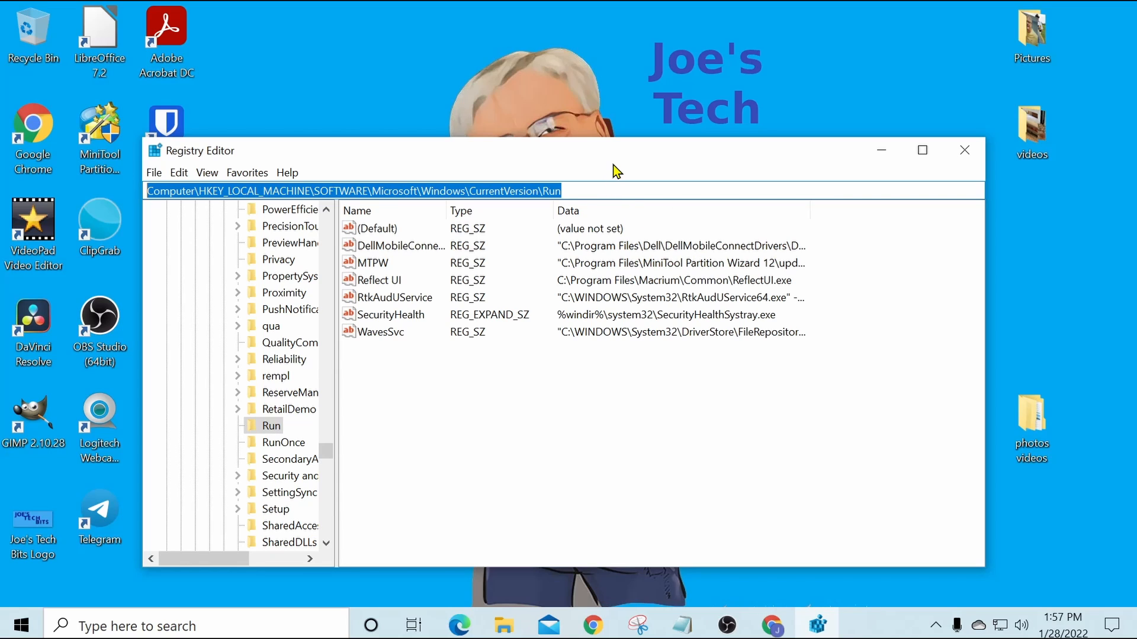
click(632, 195)
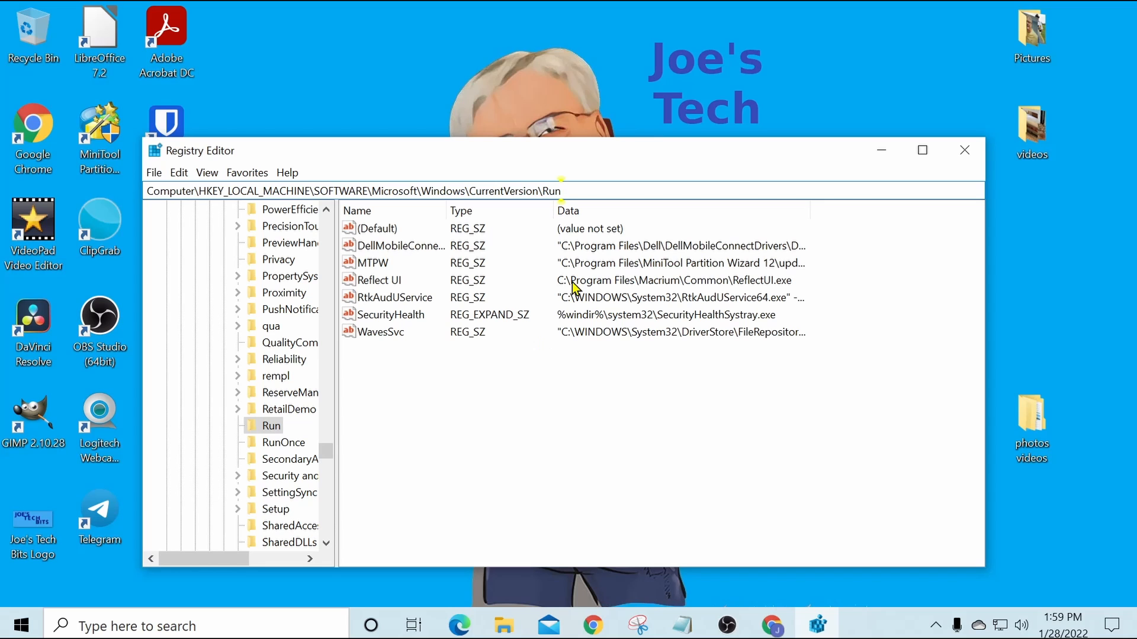
click(959, 152)
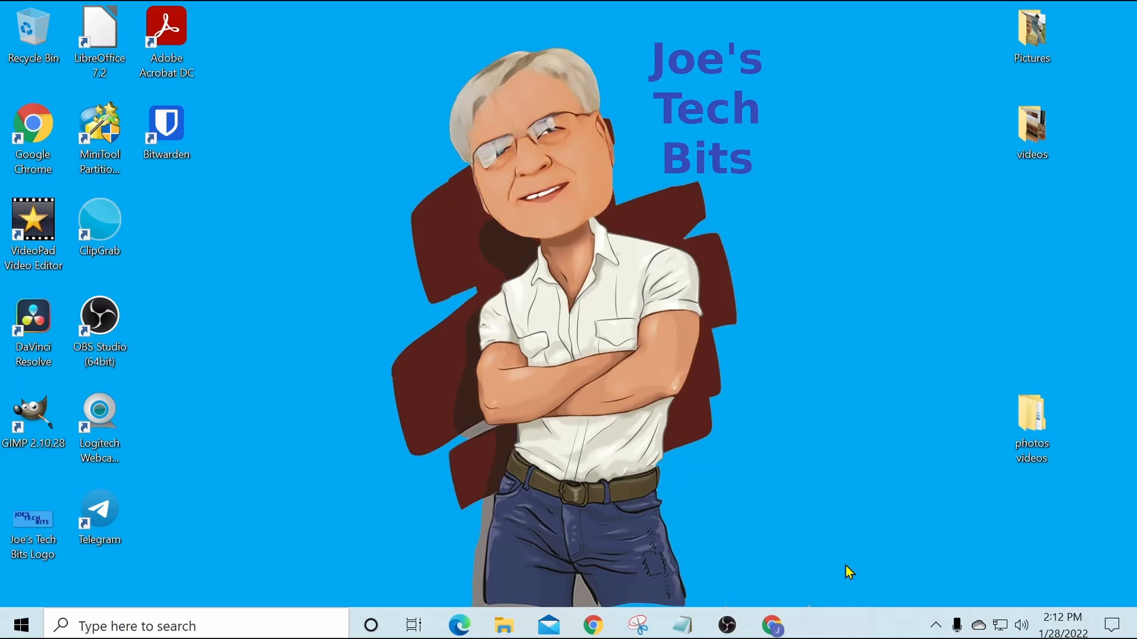
Step: Switch to Chrome and read the Microsoft Support instructions for adding an app to run automatically at startup in Windows 10
click(777, 631)
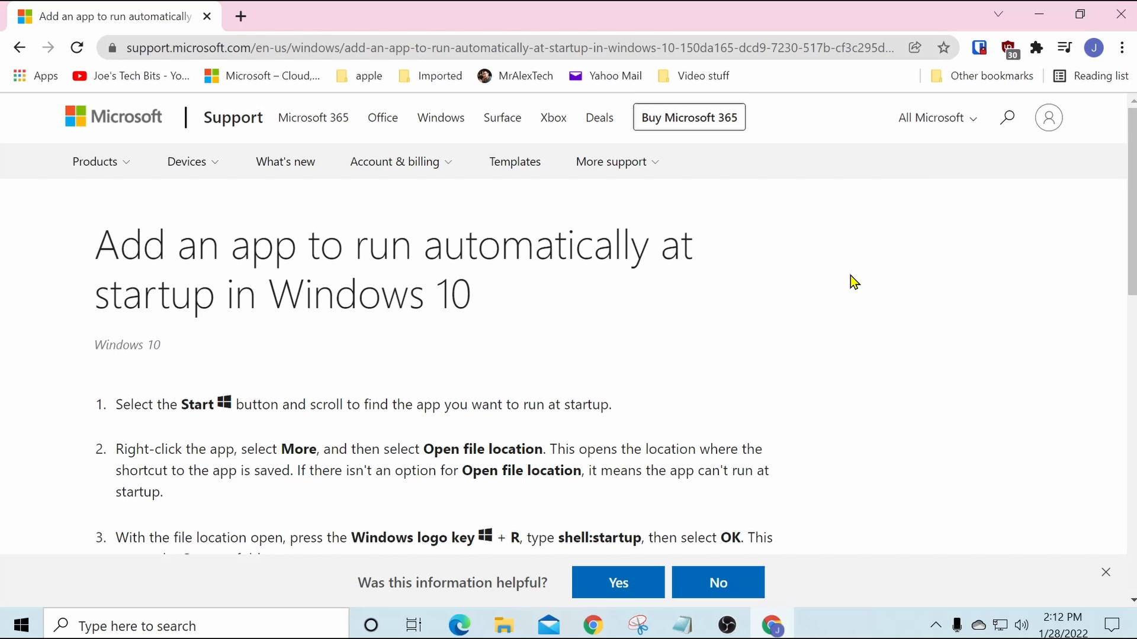
scroll(850, 276, down, 6)
scroll(848, 272, up, 5)
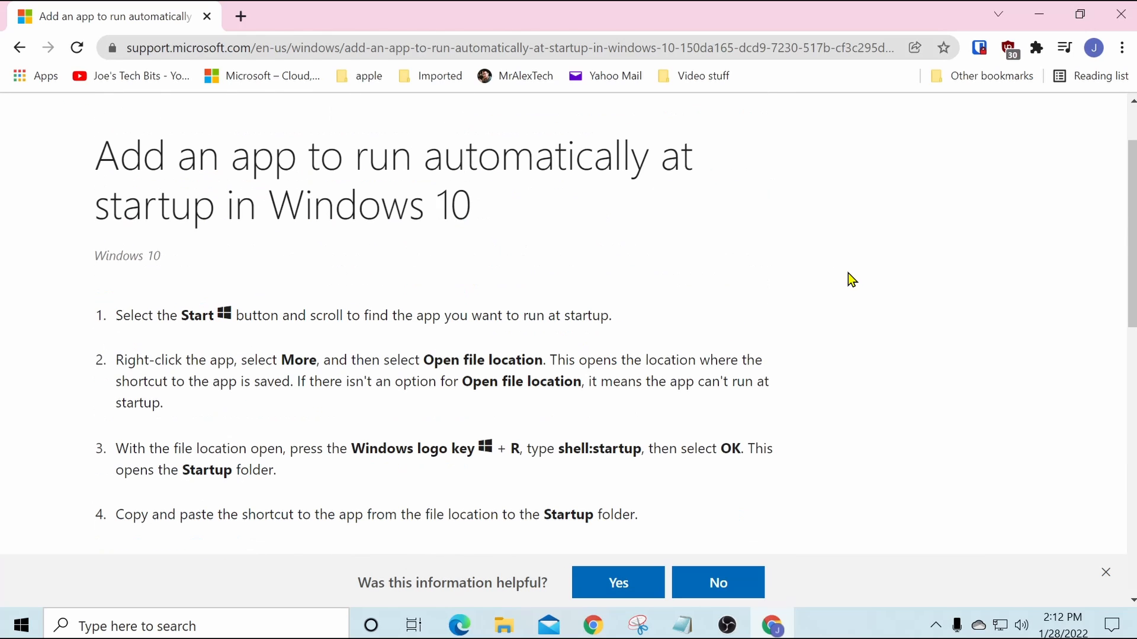
scroll(847, 274, down, 2)
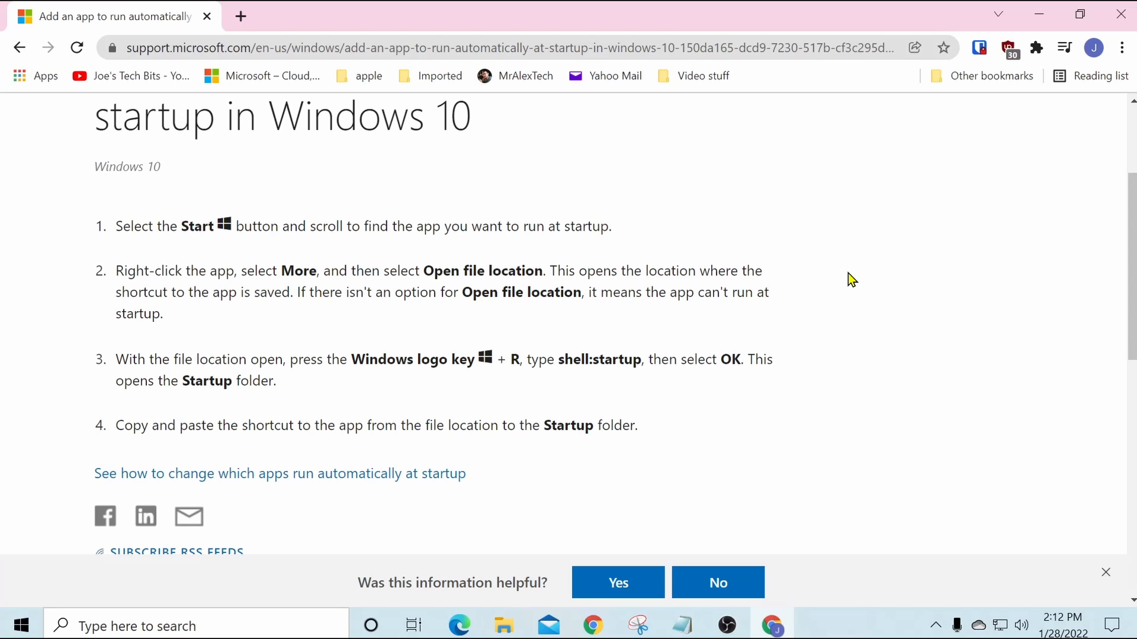
Step: Open the user's Startup folder by running the shell:startup command
key(super+r)
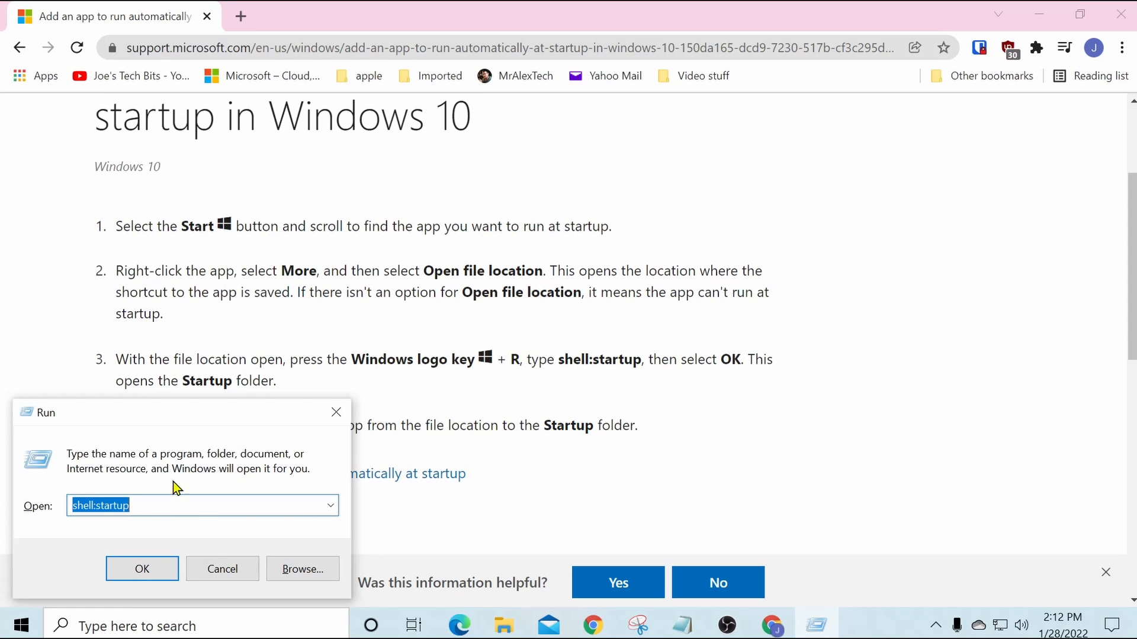
click(162, 499)
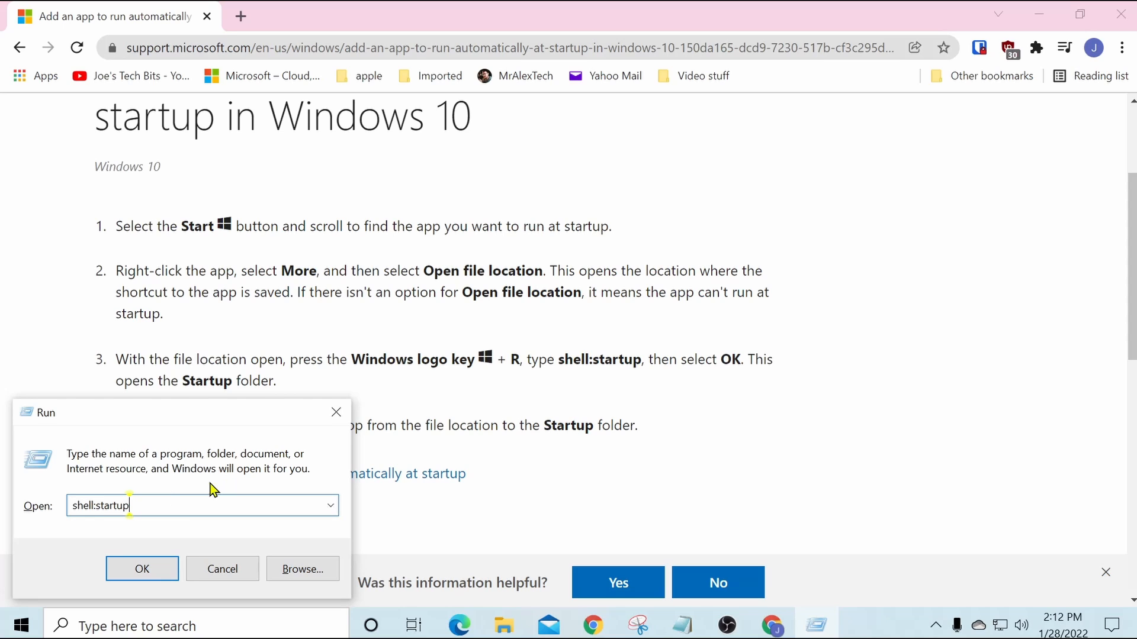
click(142, 568)
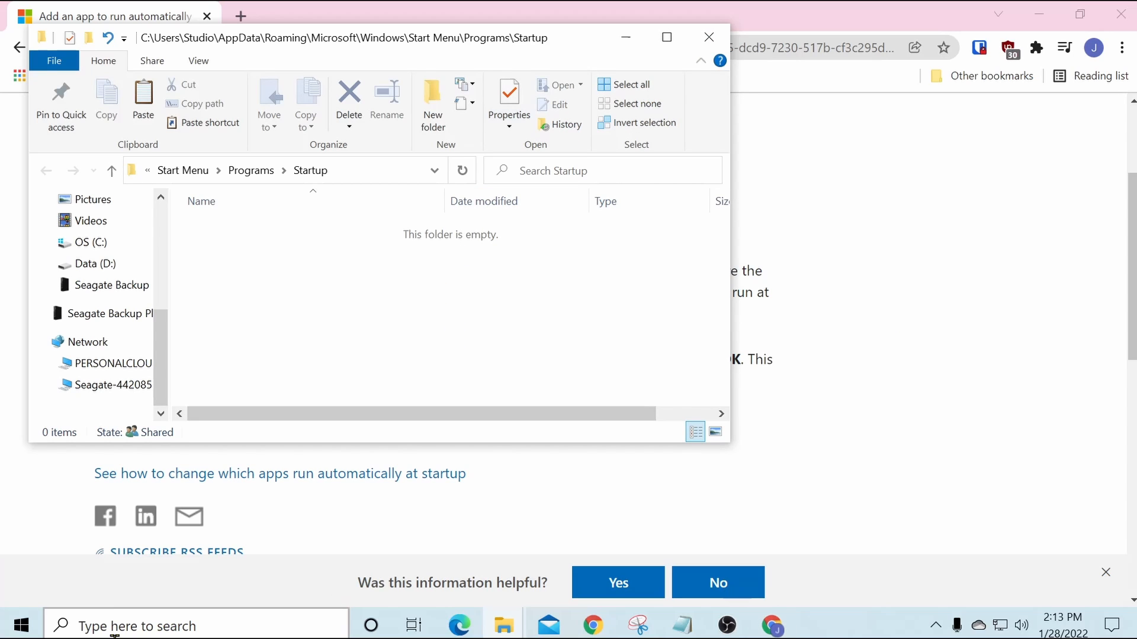
Step: Review the first entries of the Startup Apps settings list and minimize the Settings window
click(221, 626)
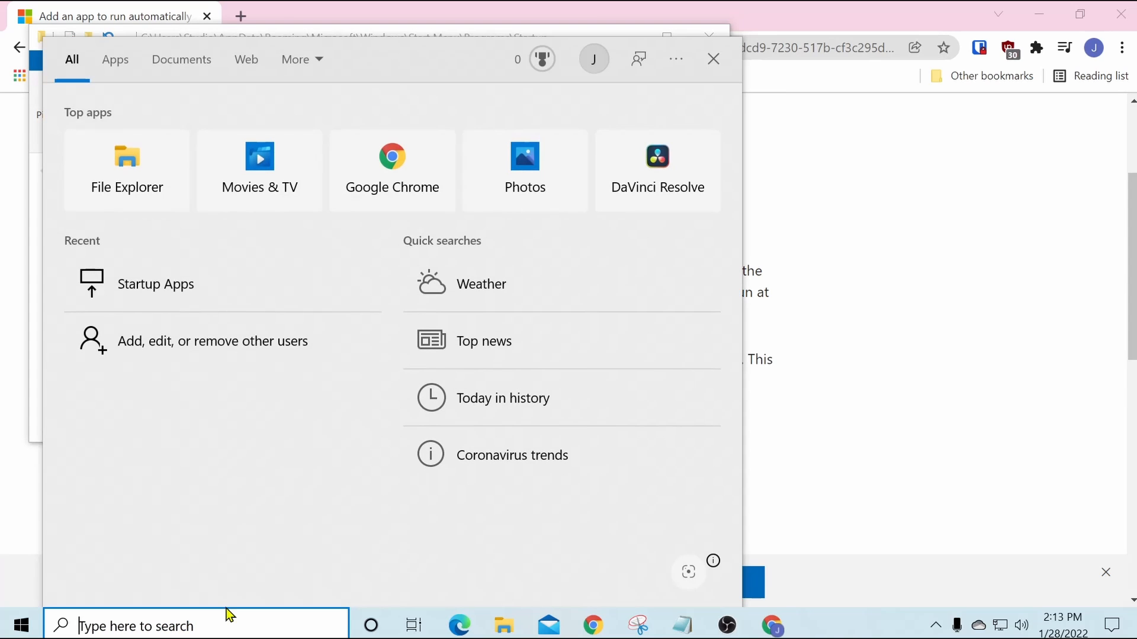
click(122, 284)
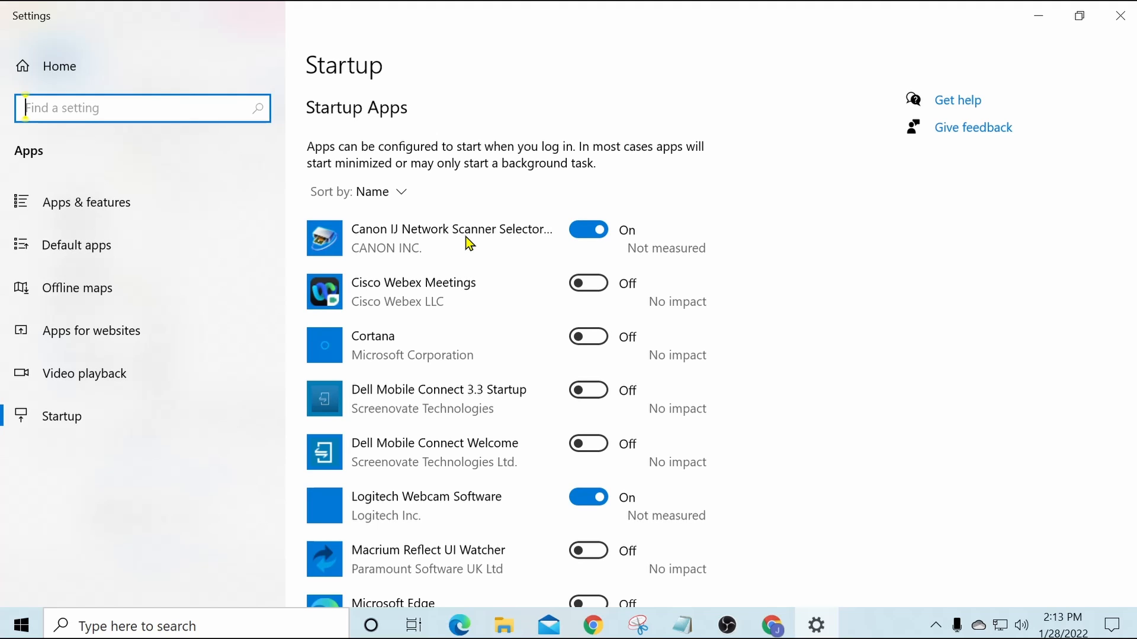
click(1038, 15)
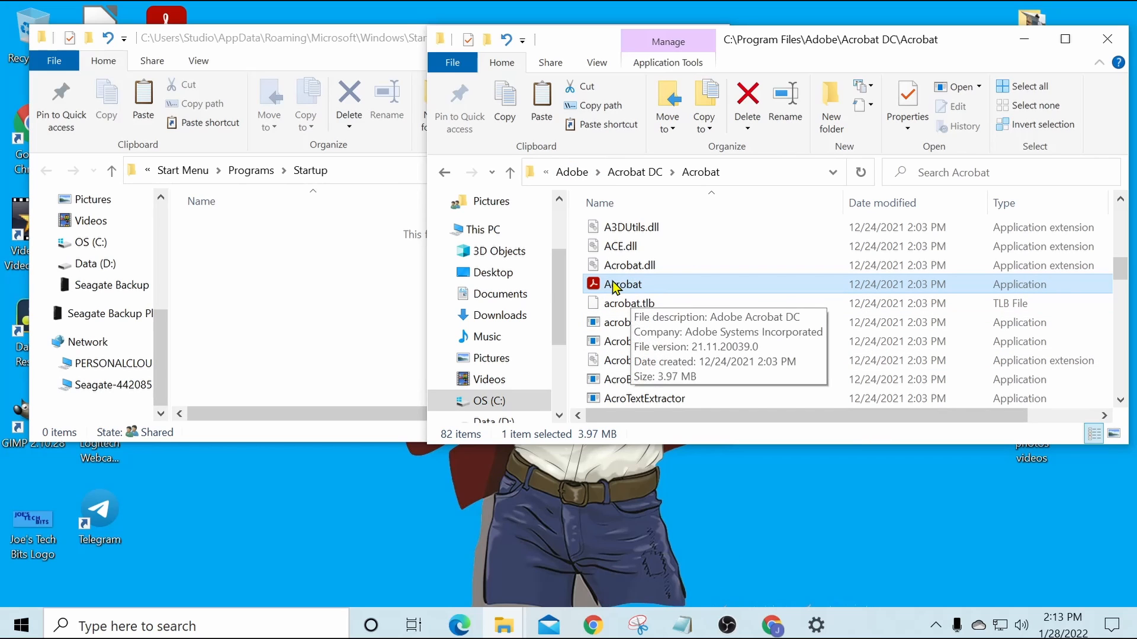
Step: Create a shortcut to the Acrobat application from C:\Program Files\Adobe\Acrobat DC\Acrobat in the Startup folder
mouse_move(641, 288)
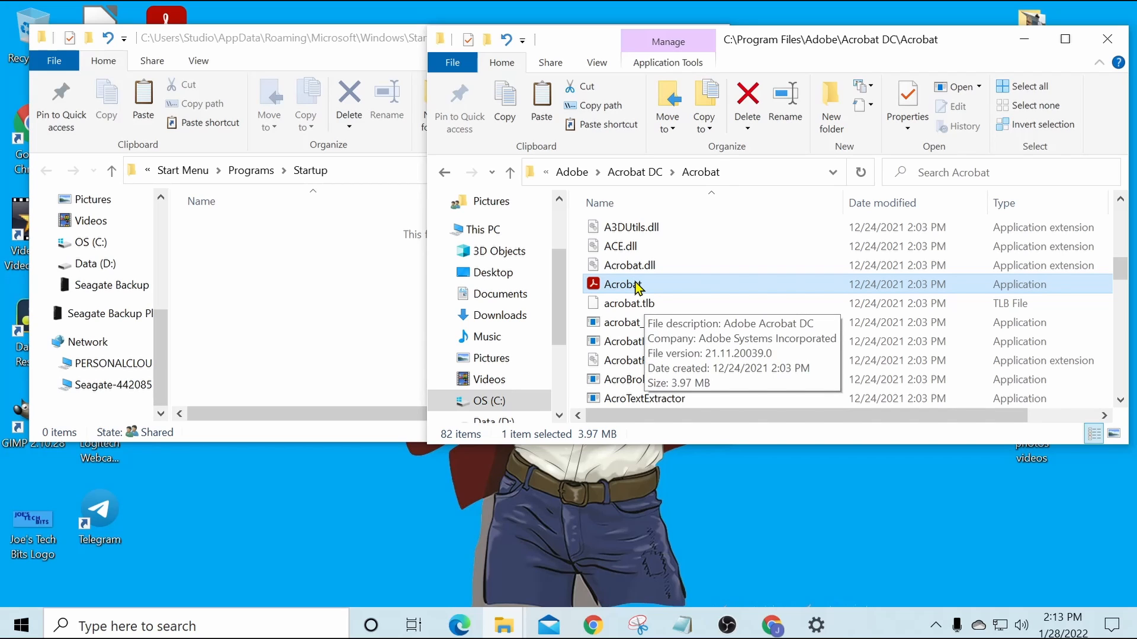
drag(637, 287, 244, 292)
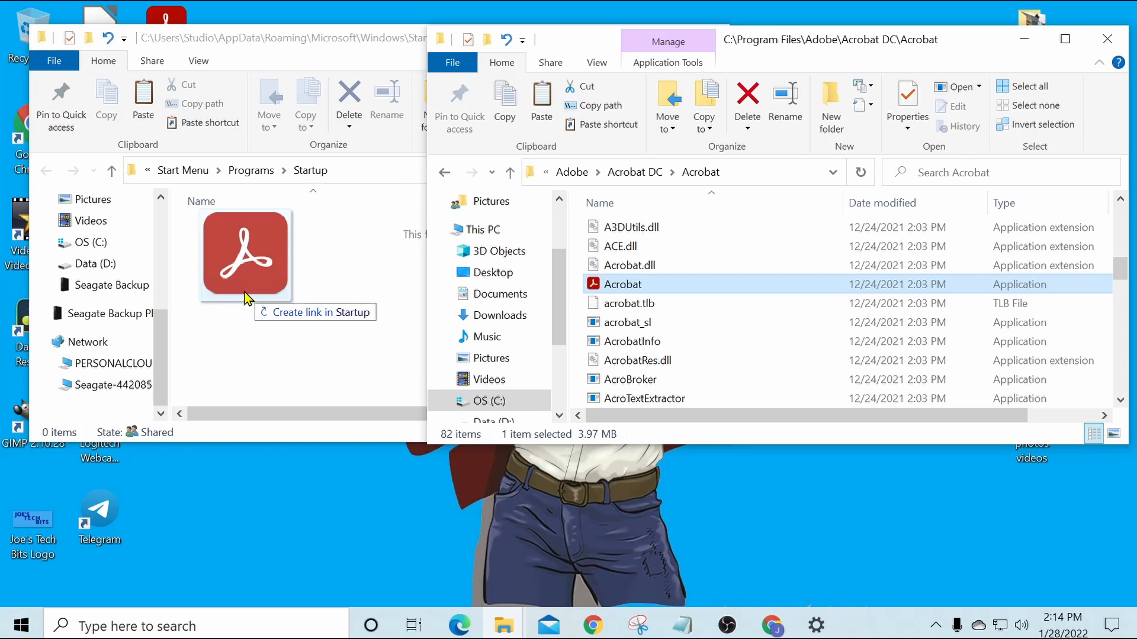
drag(244, 292, 244, 293)
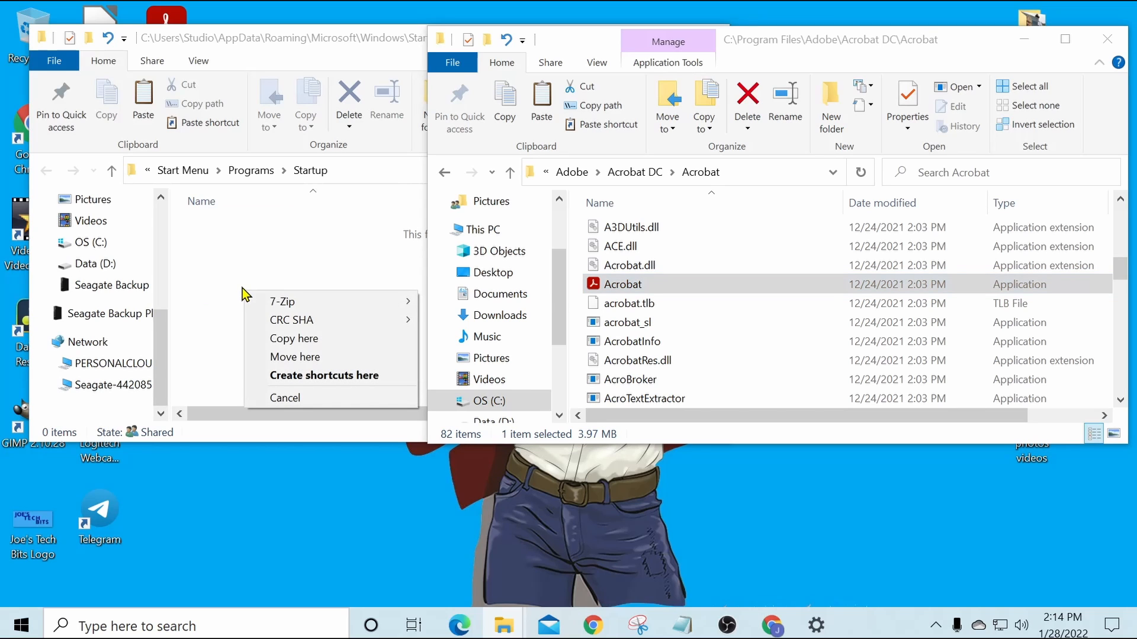
click(291, 377)
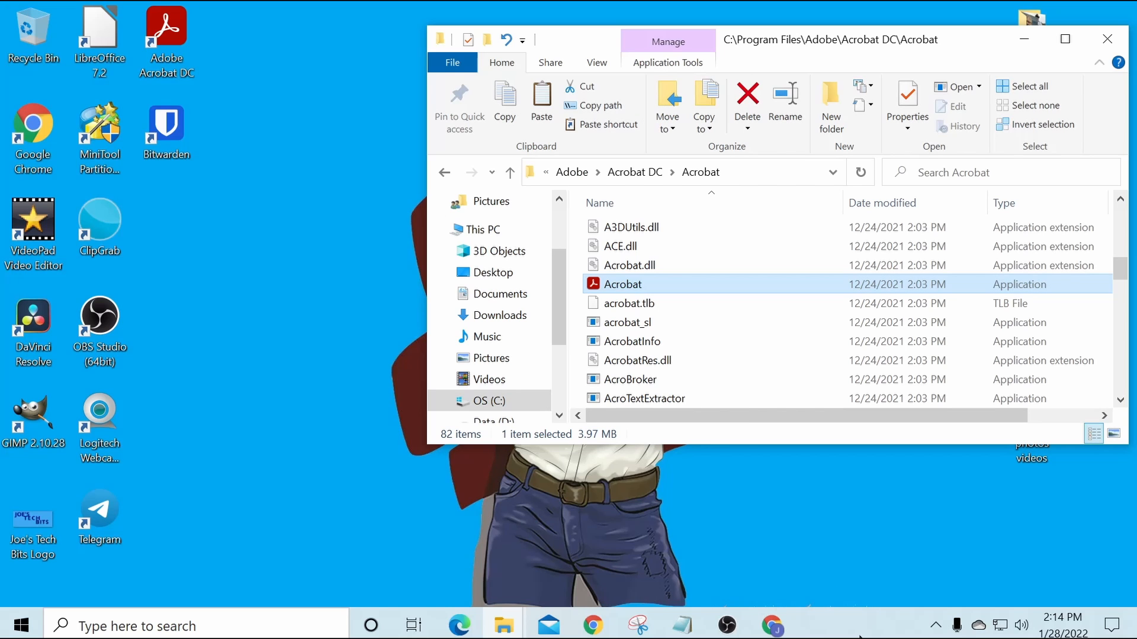
Step: Check Task Manager's startup programs for the Adobe Acrobat DC entry and close Task Manager
right_click(867, 627)
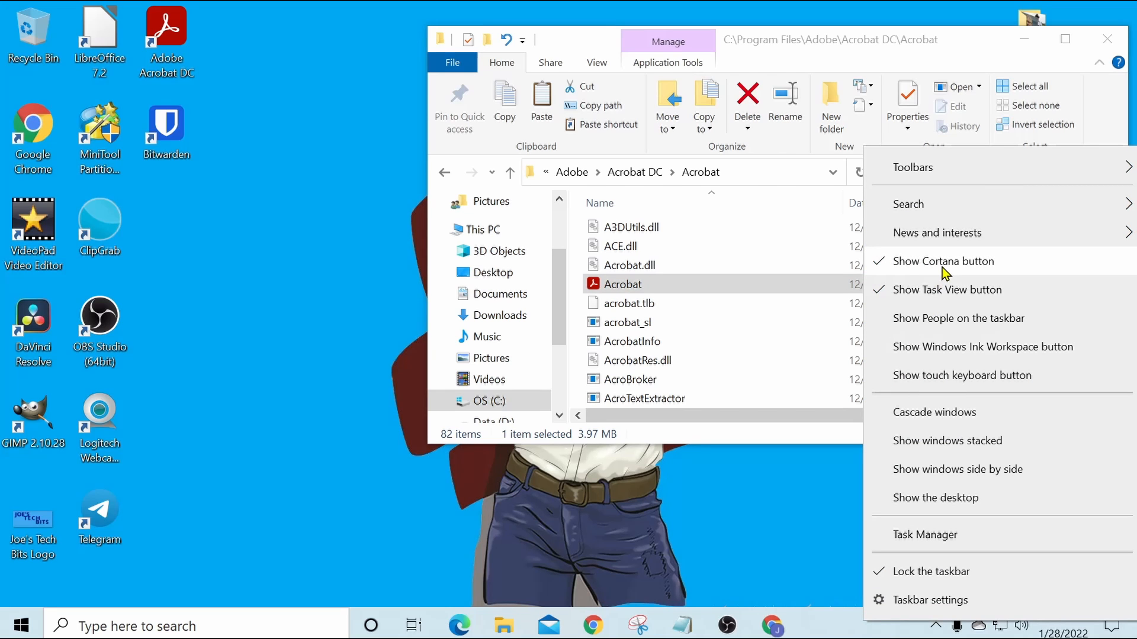
click(929, 535)
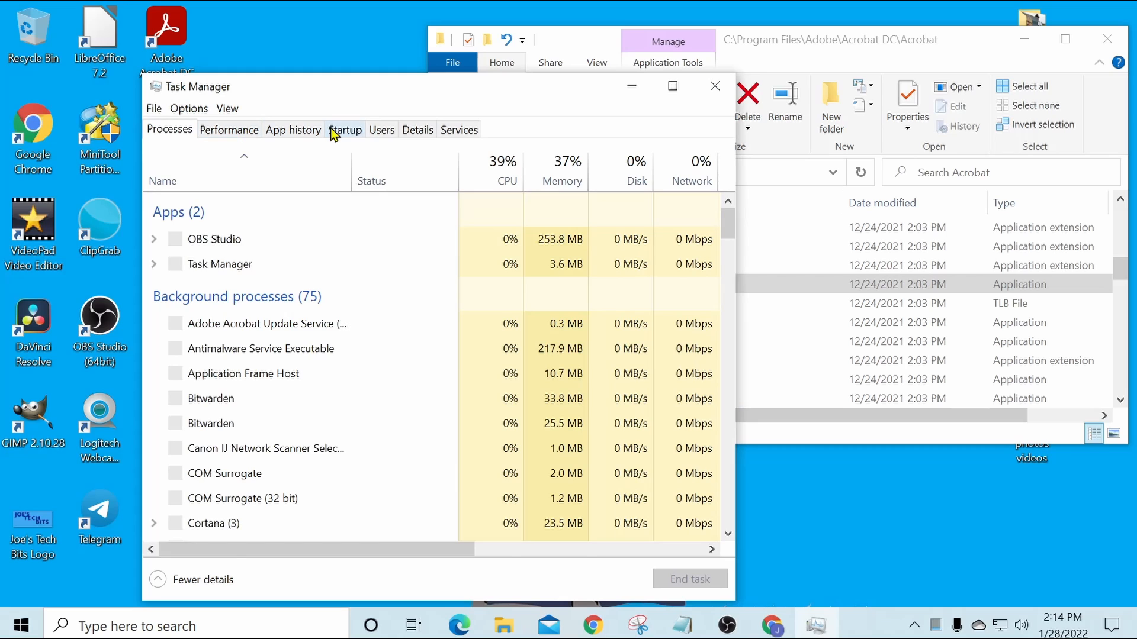
click(331, 132)
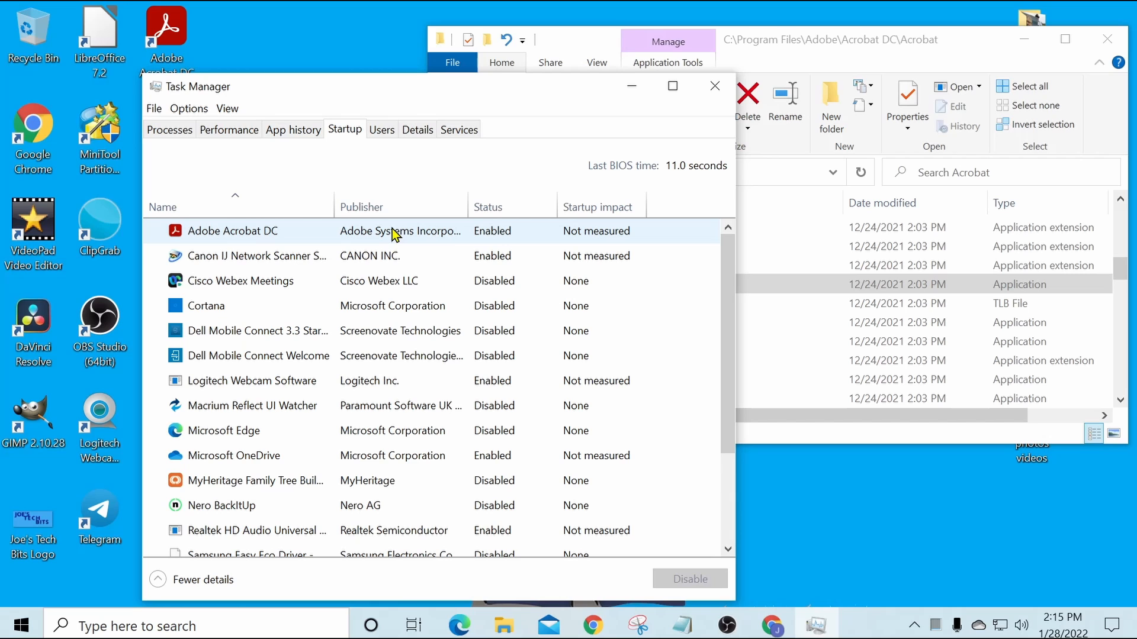
click(715, 86)
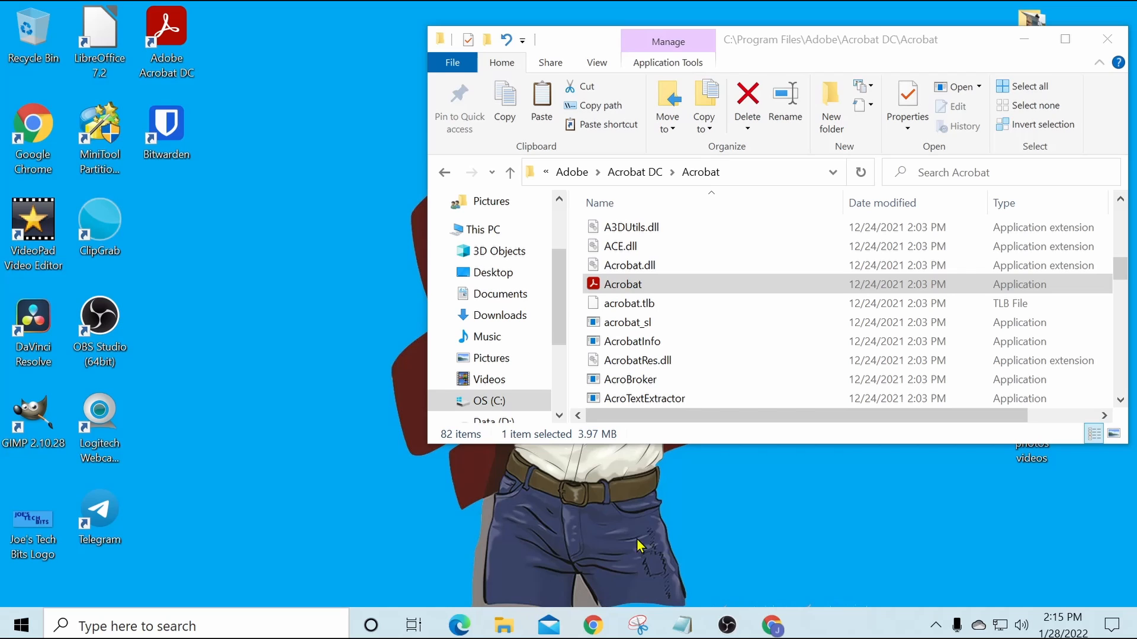
Step: Permanently delete the Acrobat shortcut from the Startup folder and close that folder window
mouse_move(503, 629)
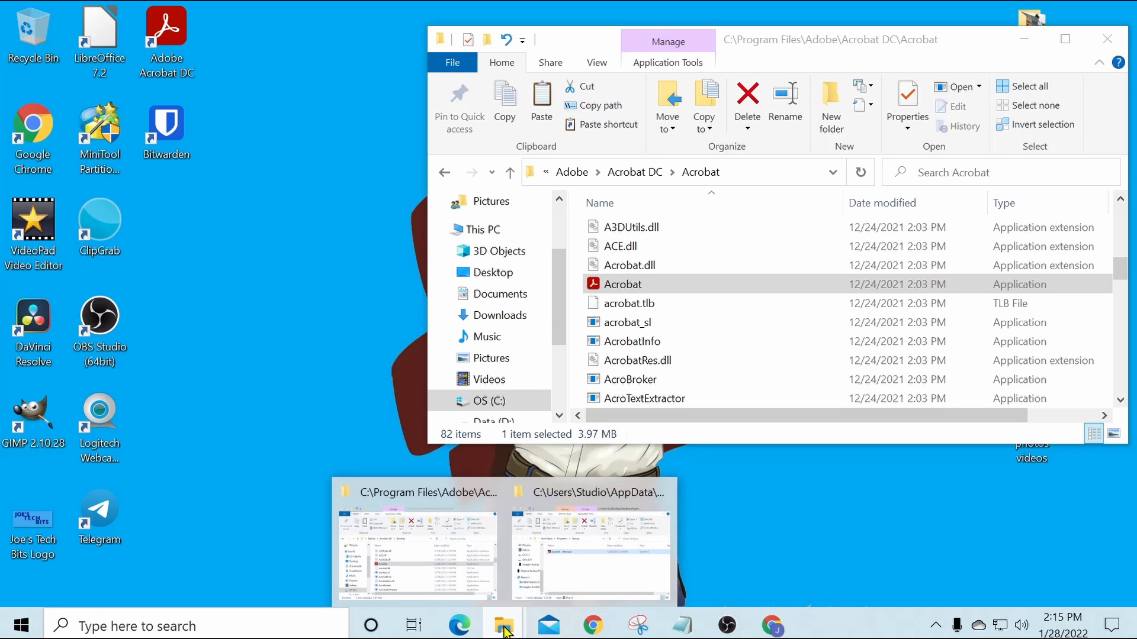
click(611, 497)
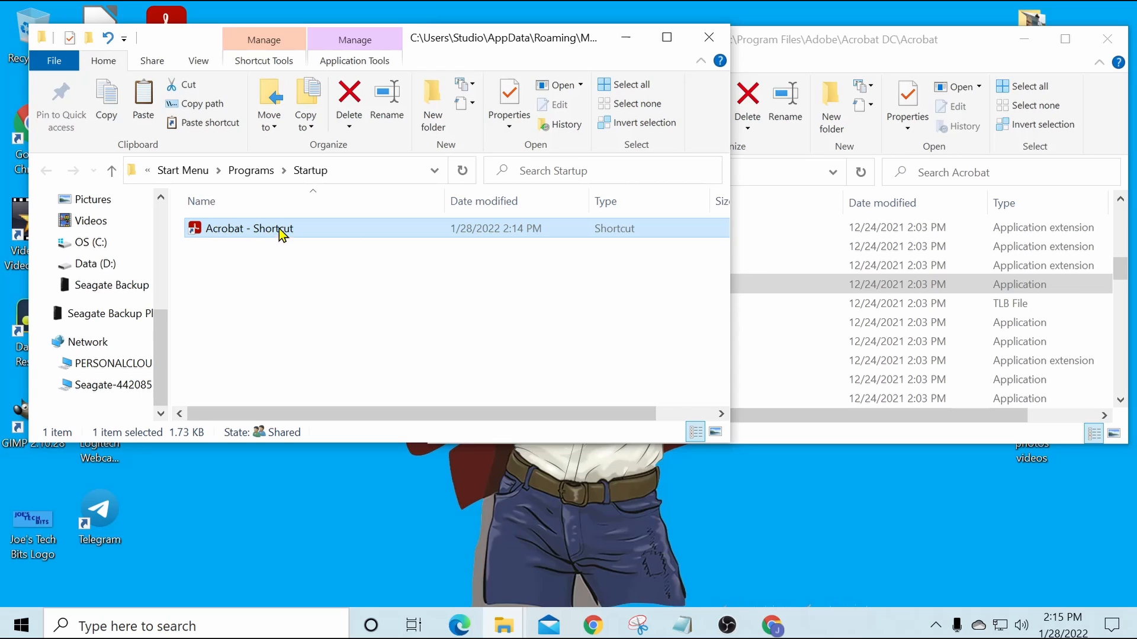
mouse_move(274, 230)
right_click(273, 230)
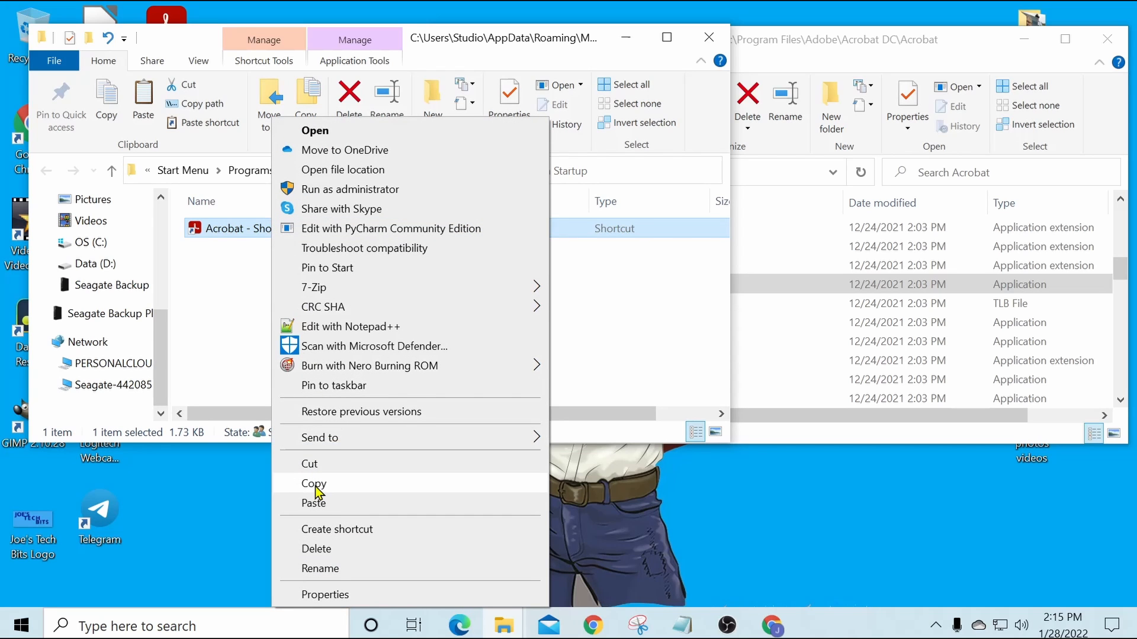
click(344, 551)
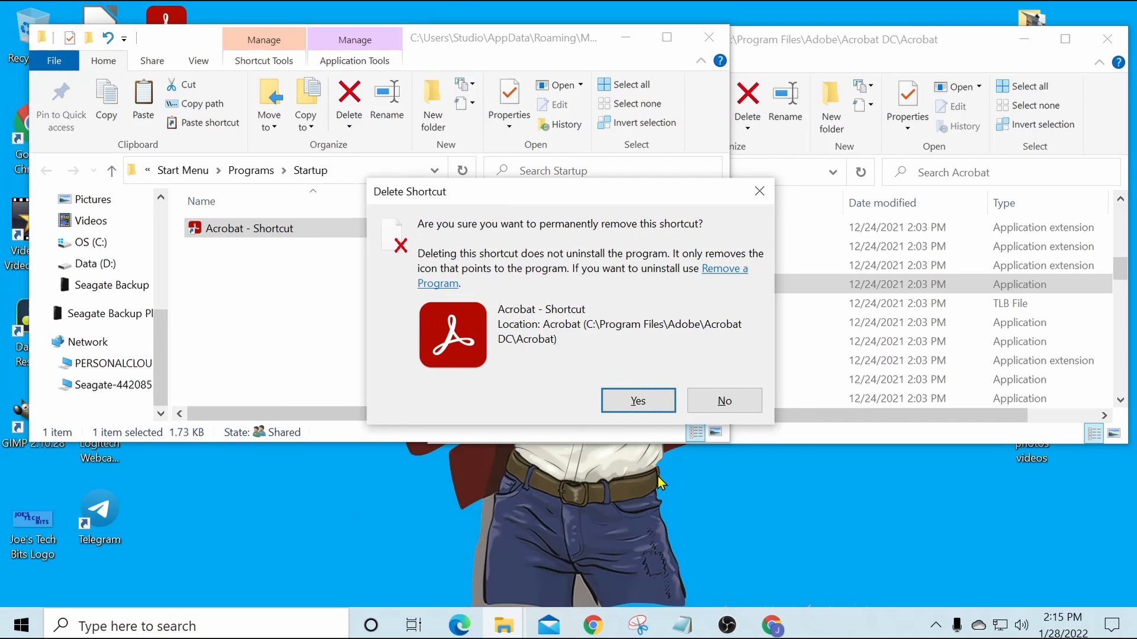
click(637, 402)
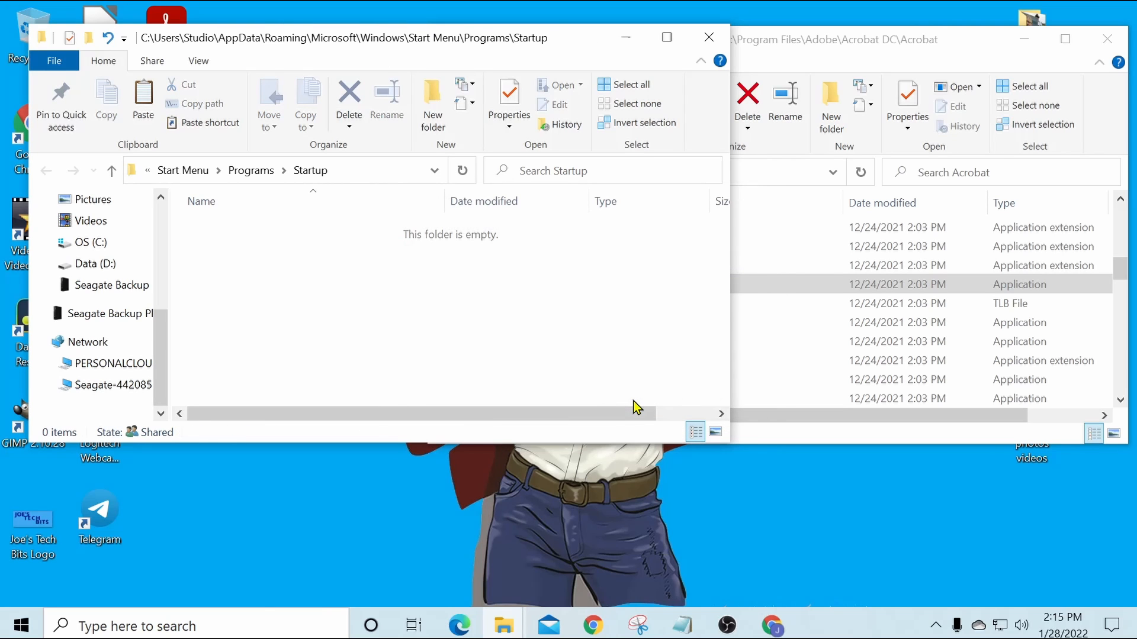
click(709, 39)
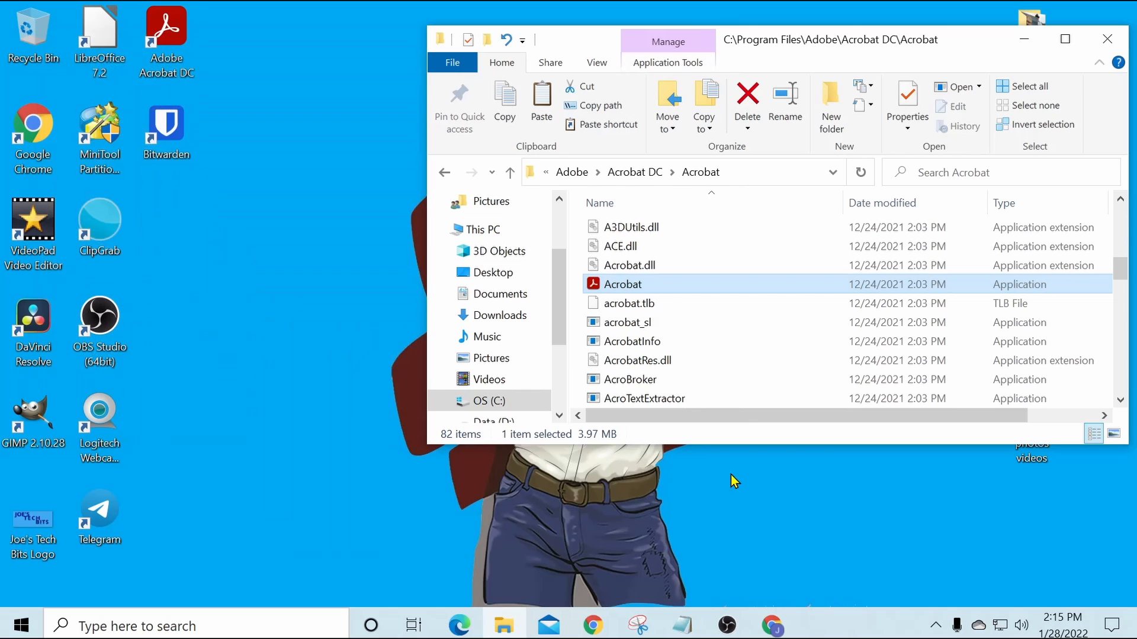
Step: Recheck the startup programs in Task Manager after the Acrobat shortcut's deletion, and close Task Manager
right_click(856, 633)
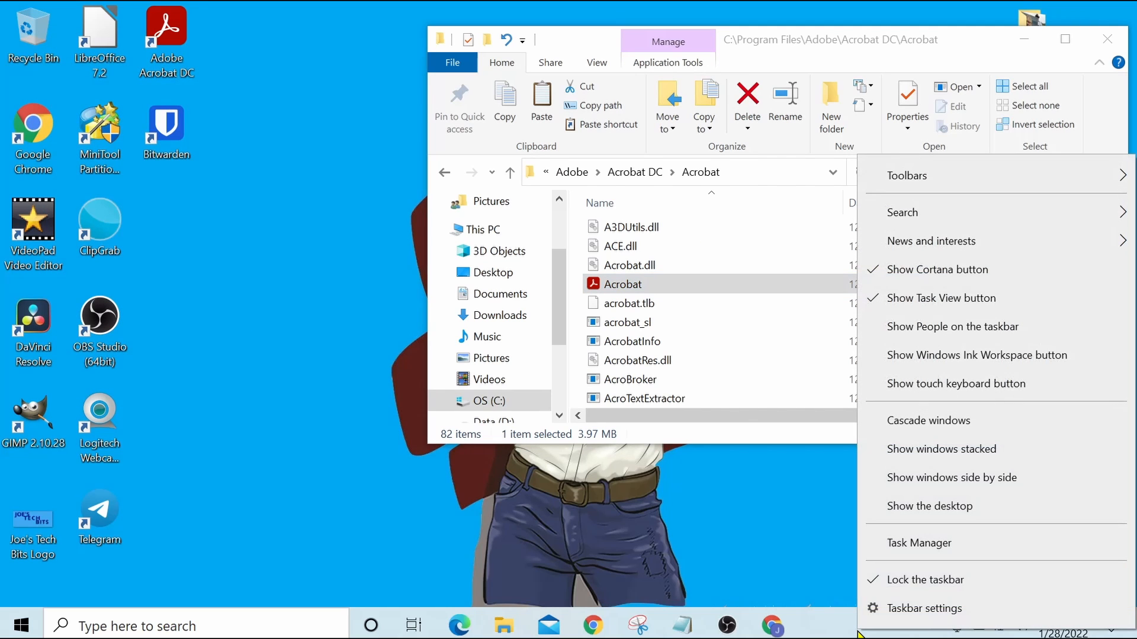
click(925, 548)
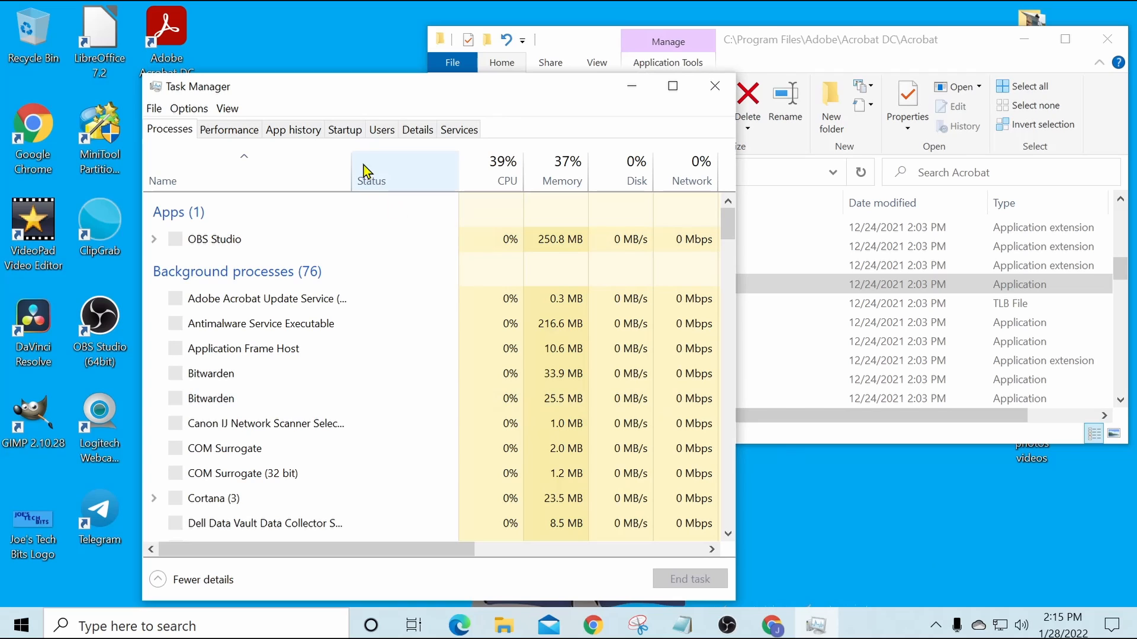
click(349, 131)
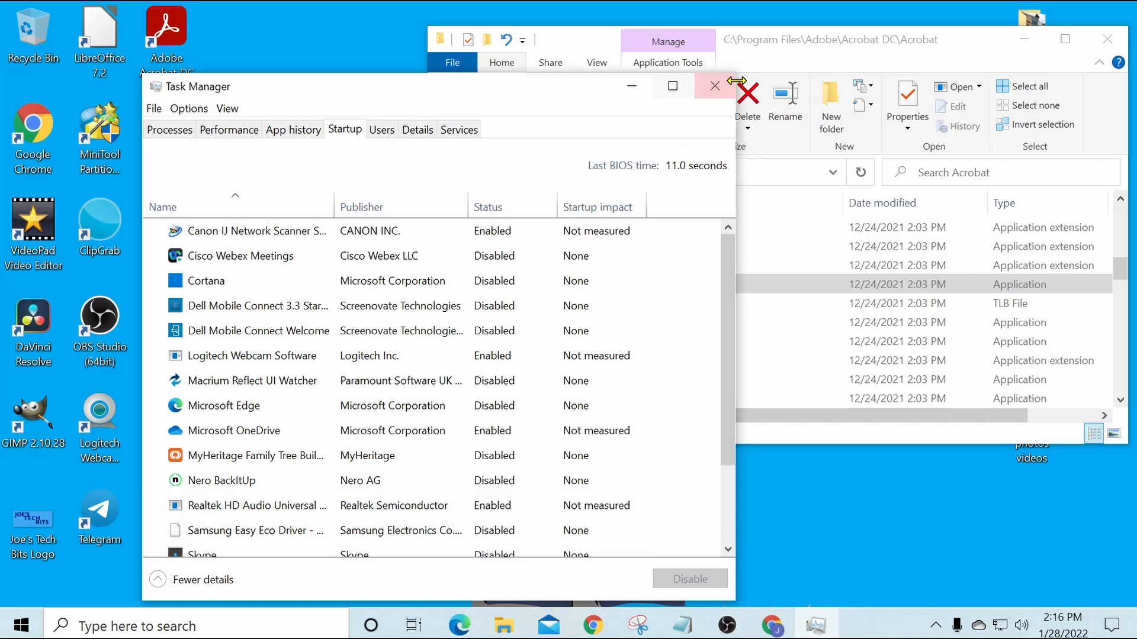
click(718, 89)
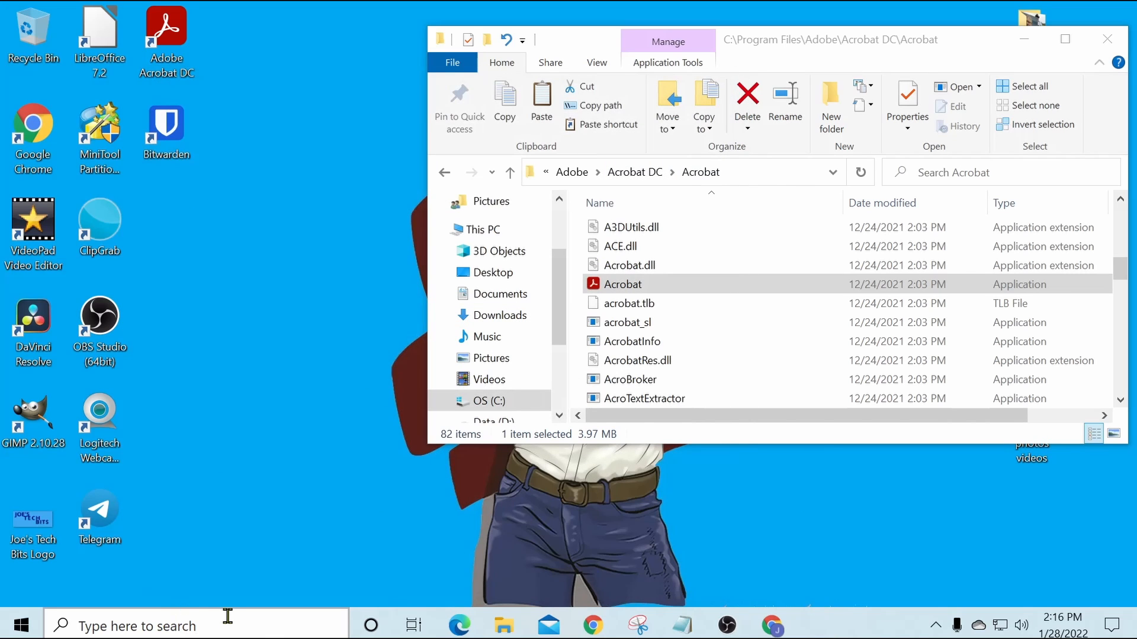
Step: Check the Startup Apps settings for an Adobe Acrobat entry and close the Settings window
click(221, 626)
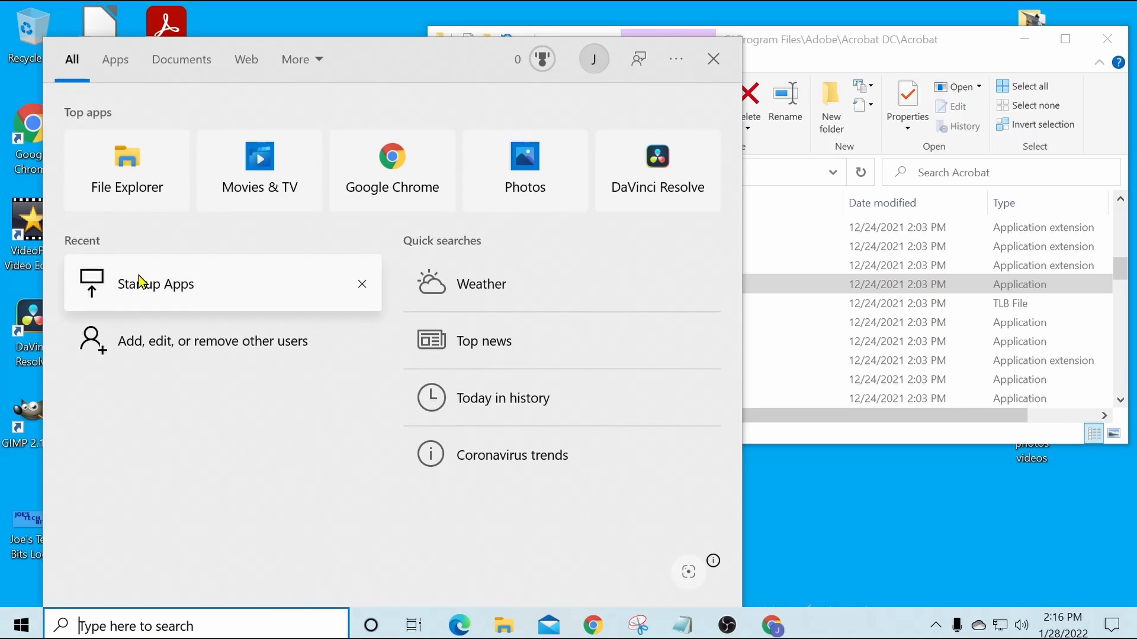
click(137, 281)
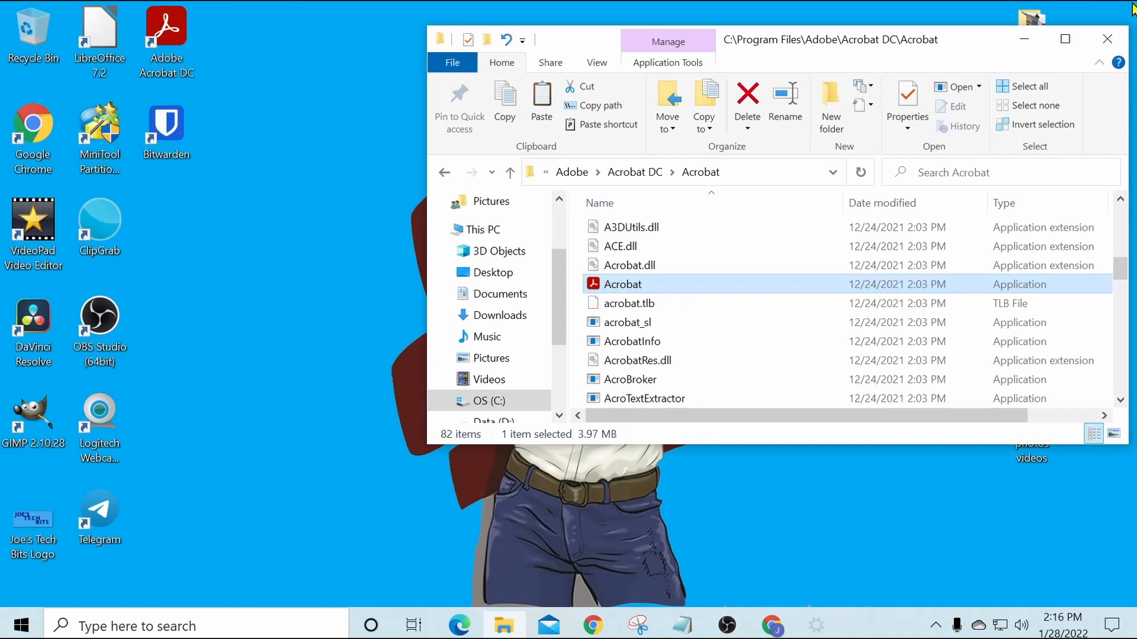
click(1121, 16)
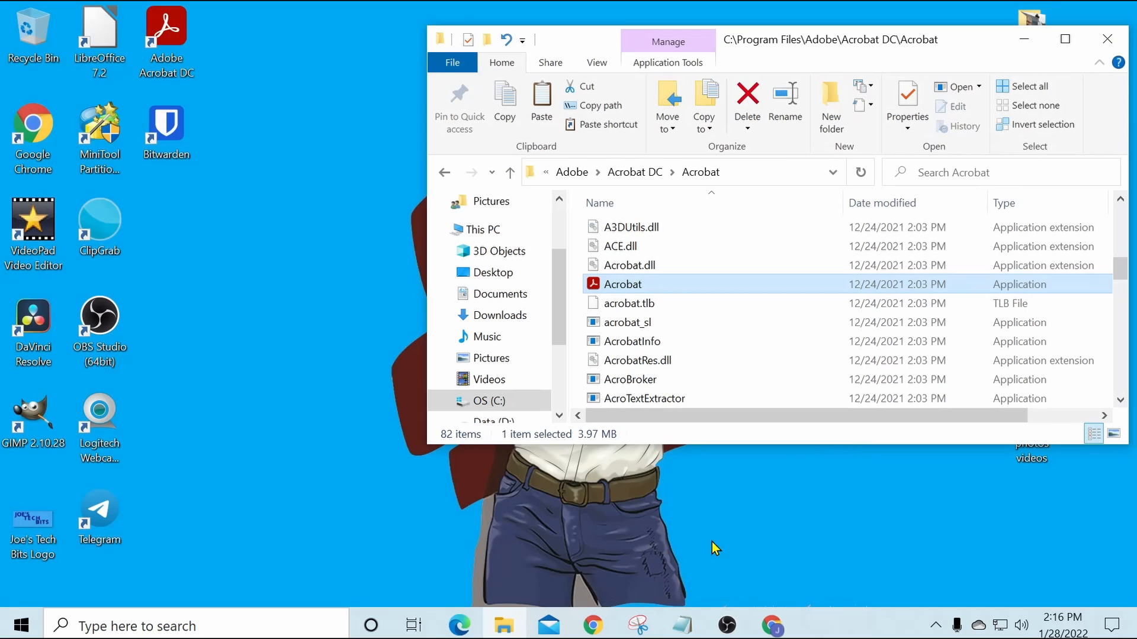